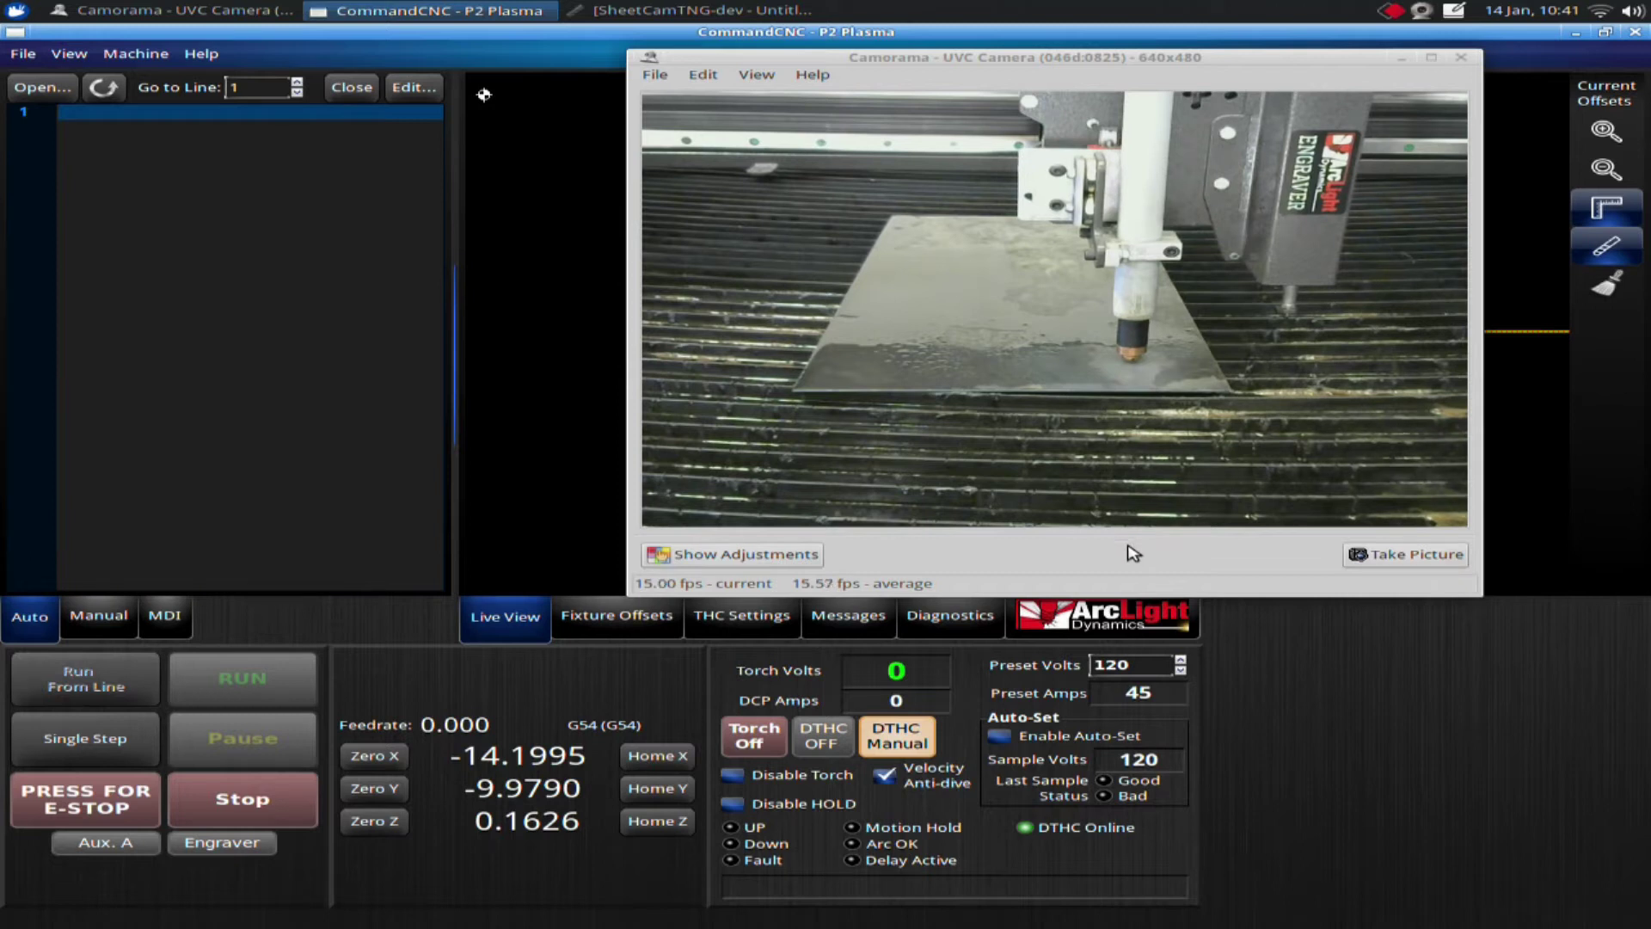
- Bring SheetCam to the front and close the Jet tool settings dialog
left_click(695, 12)
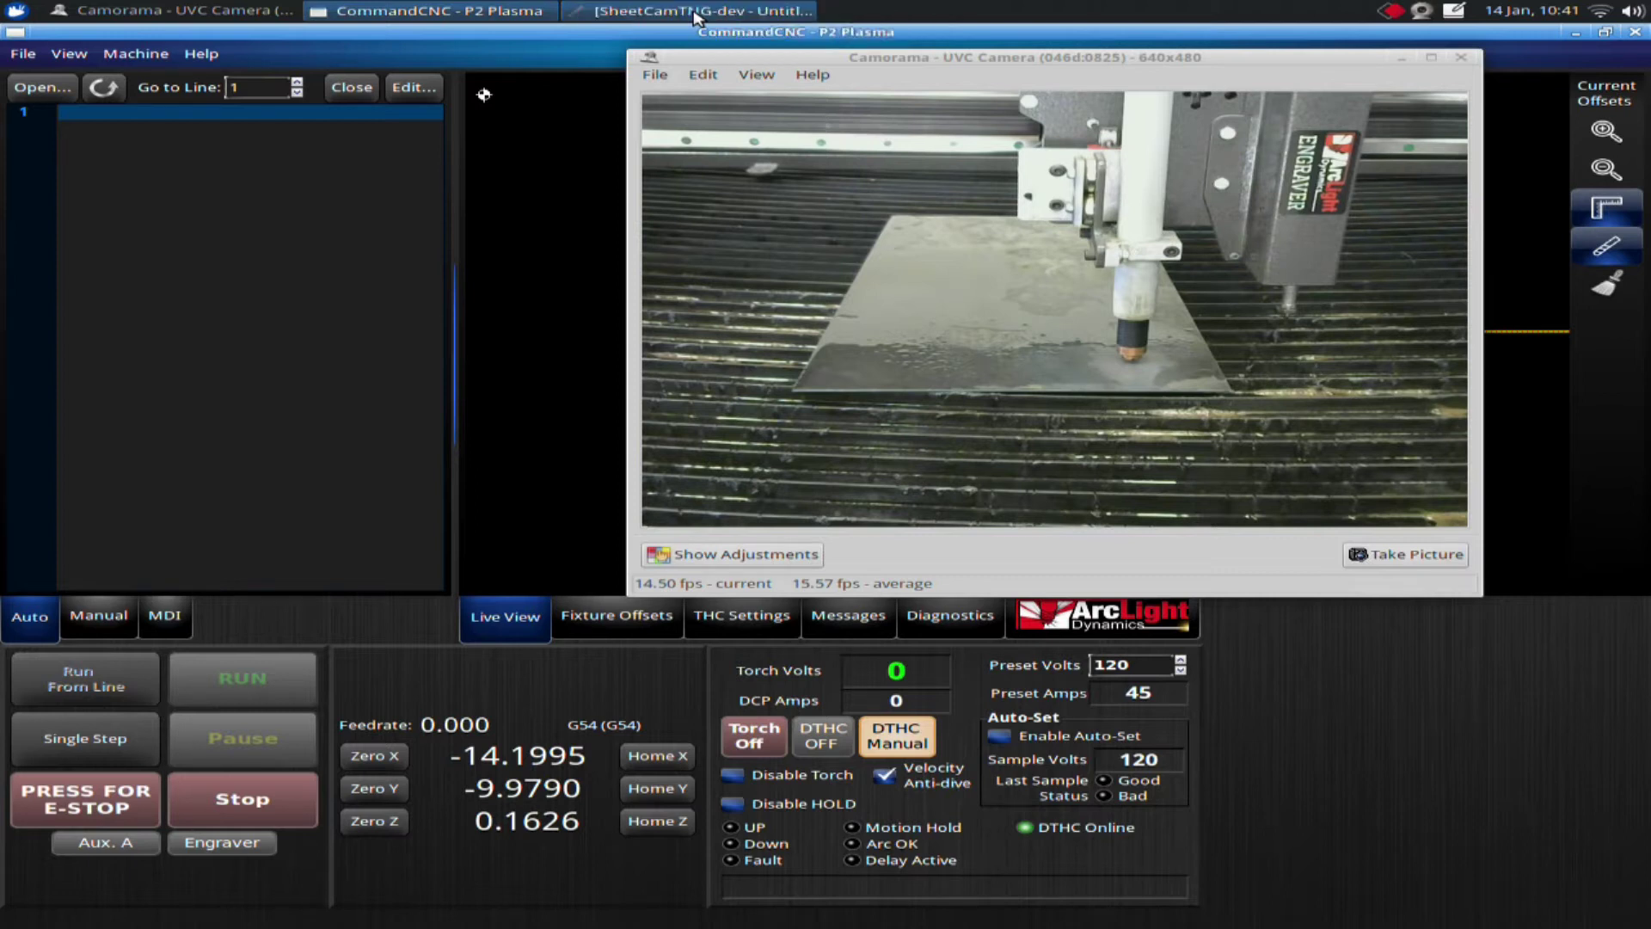
left_click(1404, 58)
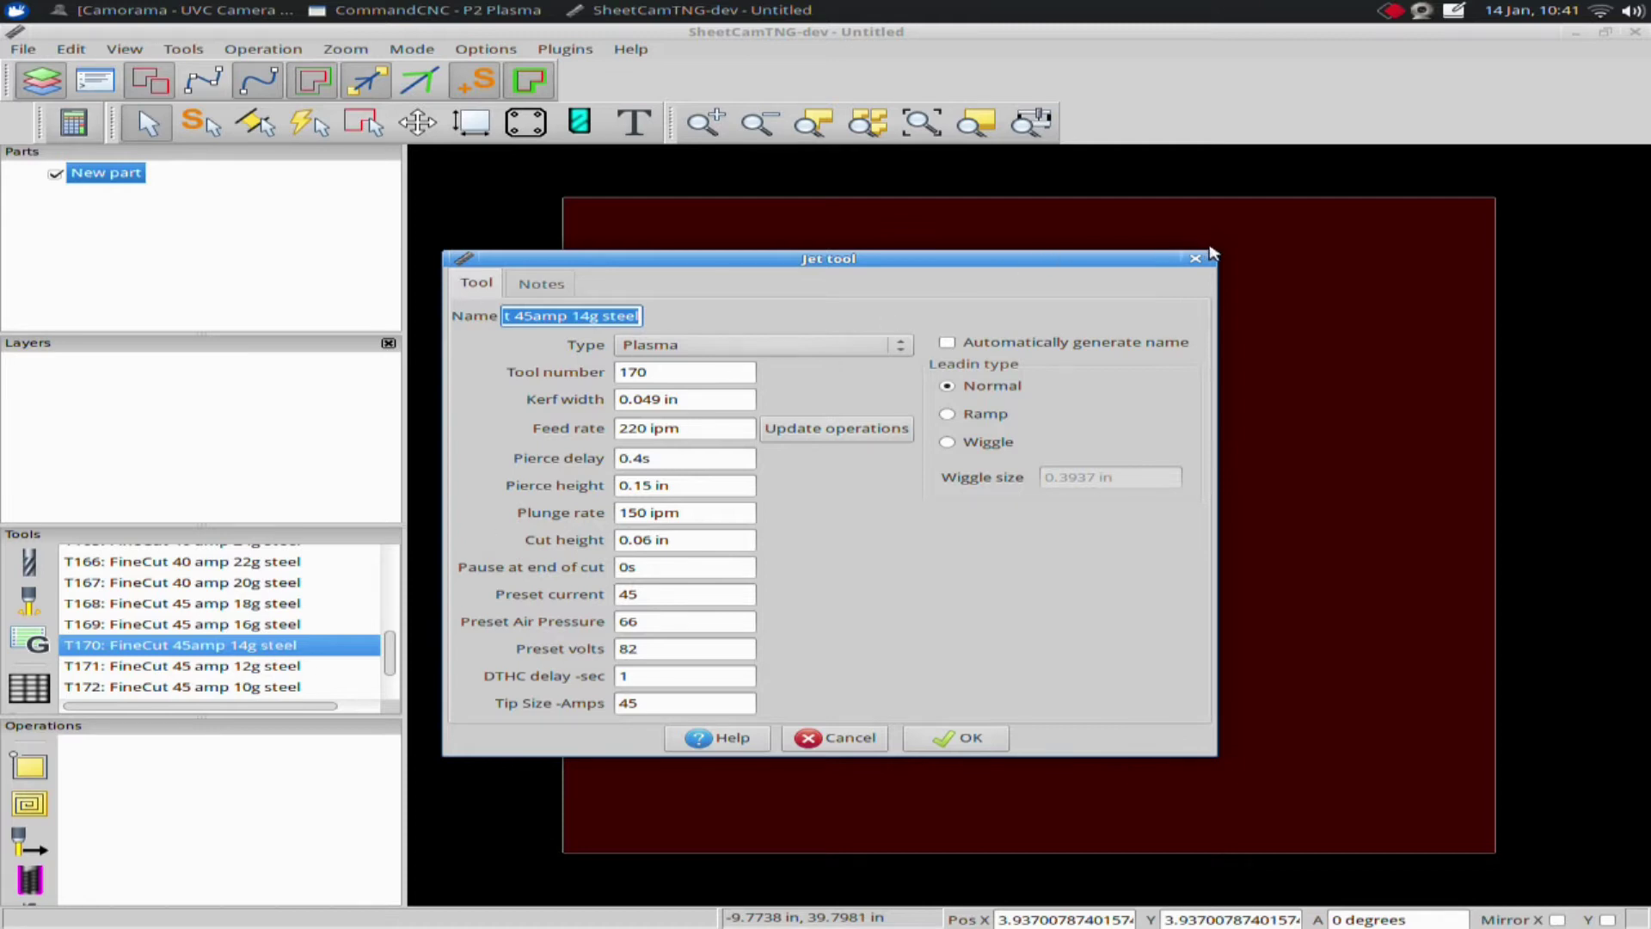
left_click(1196, 258)
- Scroll the Tools list to the FineCut 45amp tools, including T170 for 14g steel
scroll(258, 657, "up", 2)
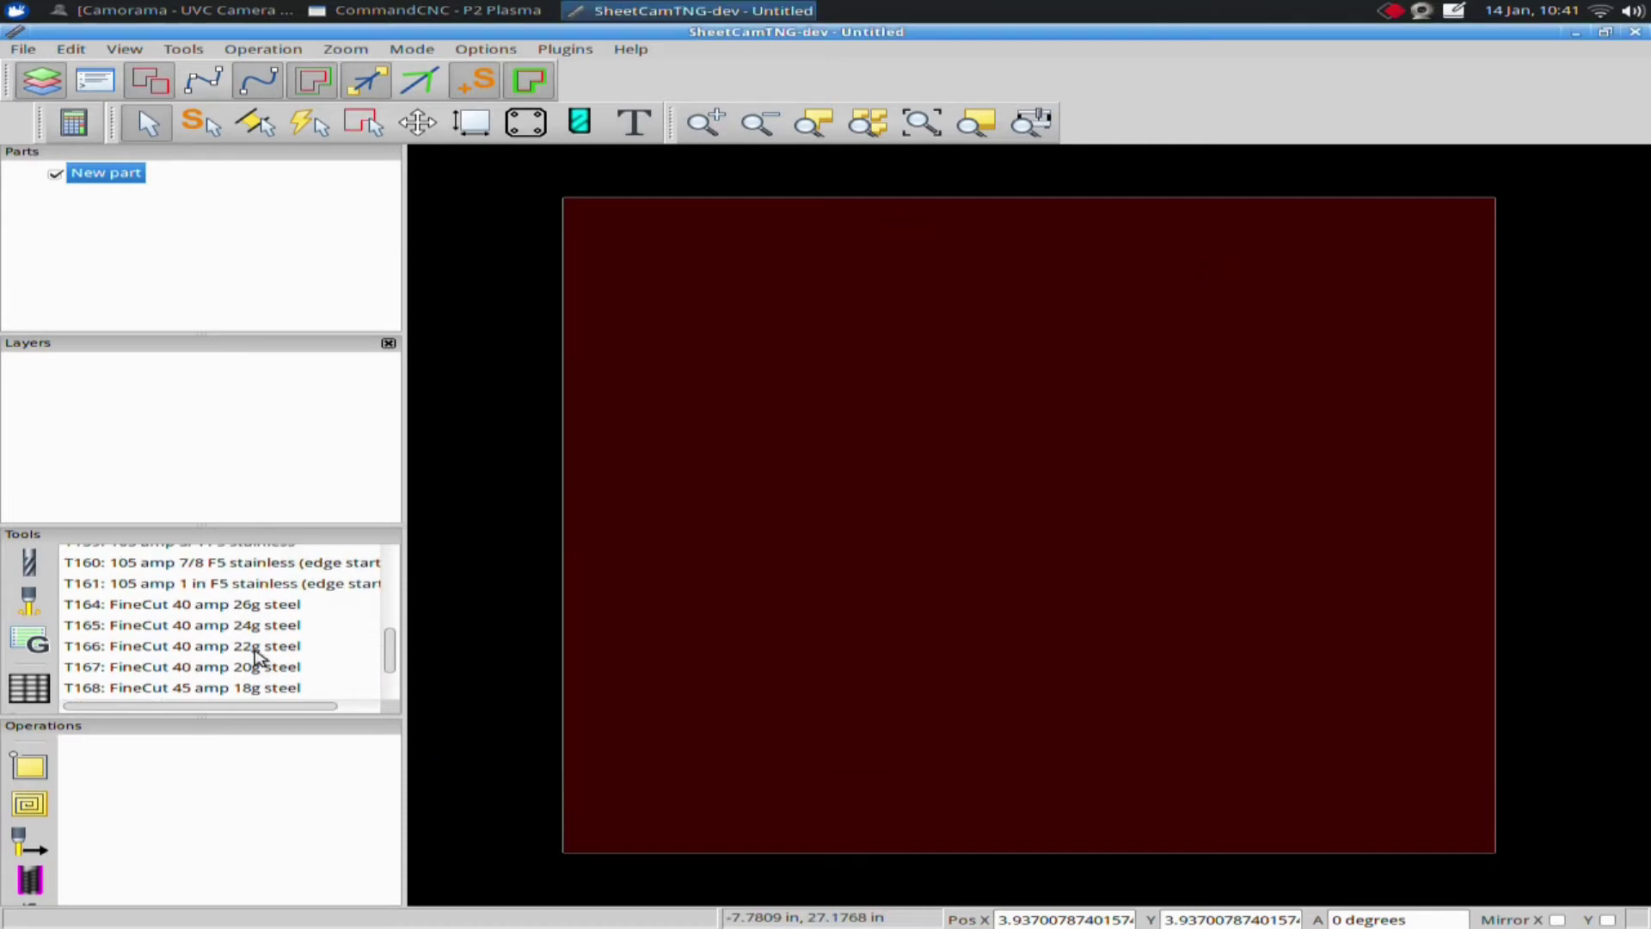
scroll(258, 658, "up", 4)
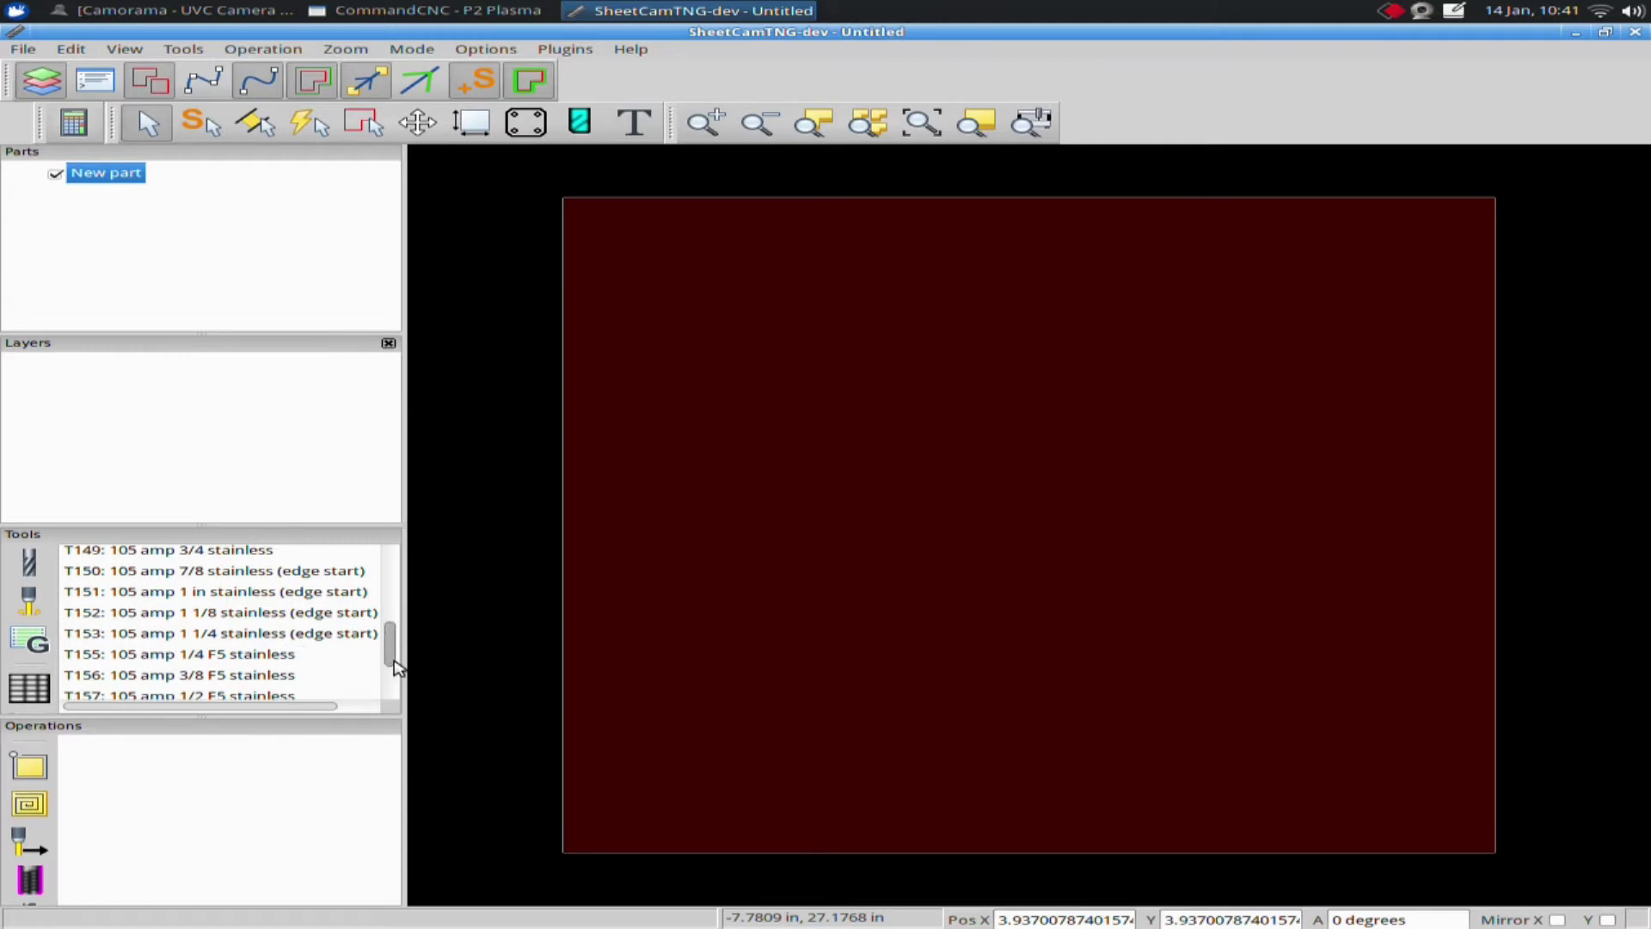
left_click_drag(394, 663, 395, 590)
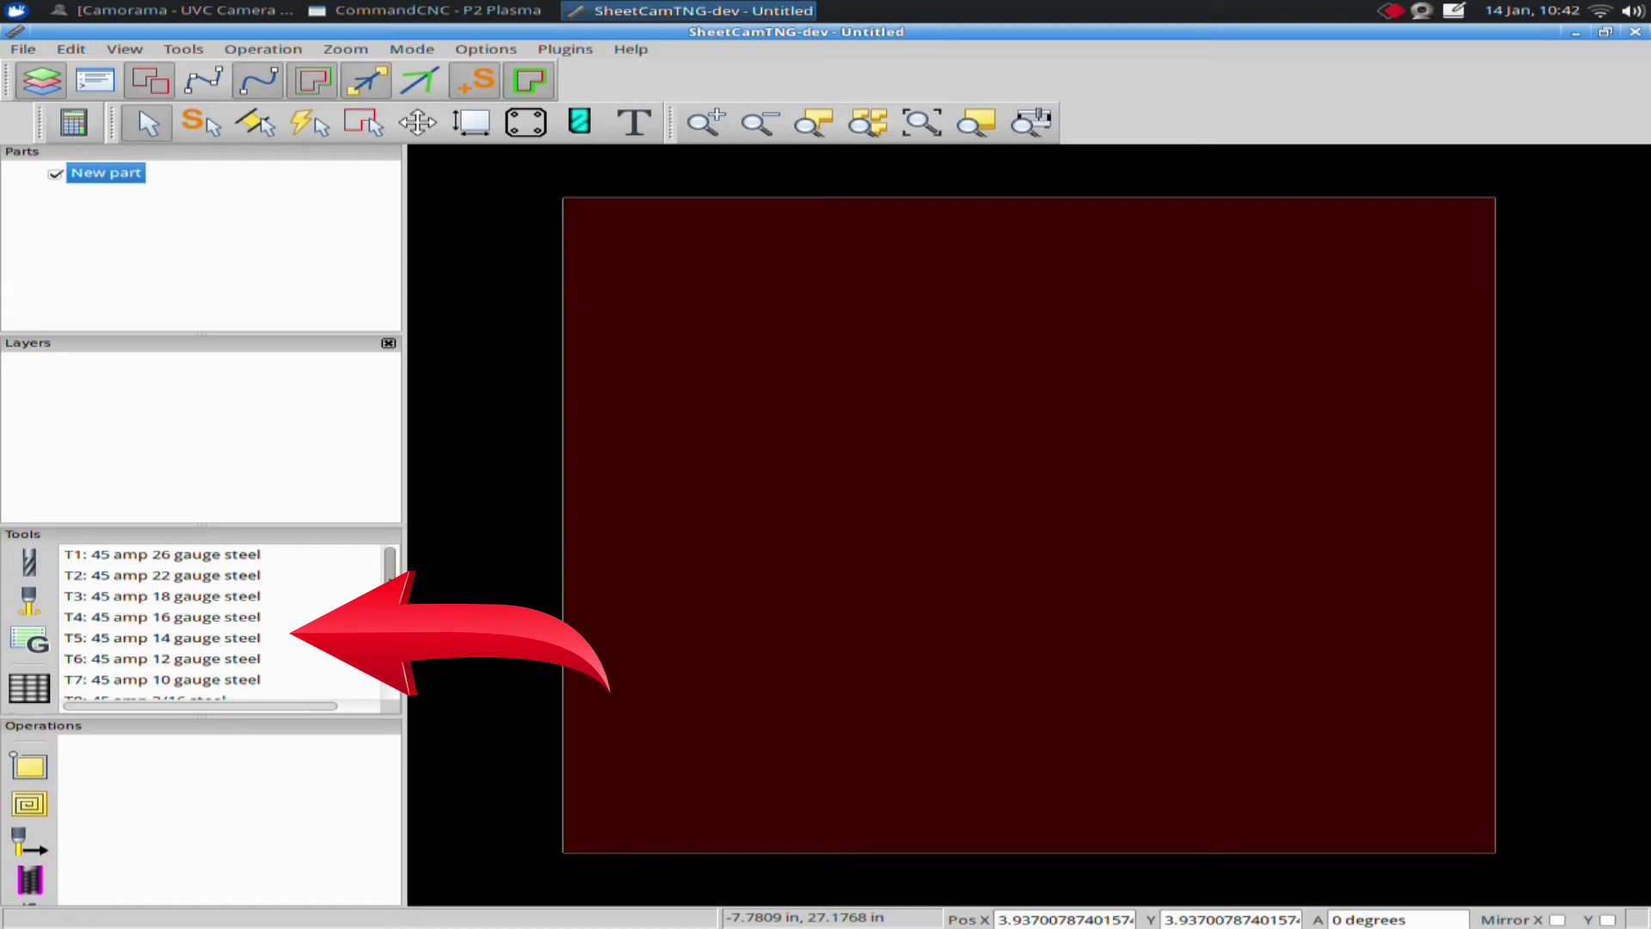
left_click_drag(391, 585, 393, 675)
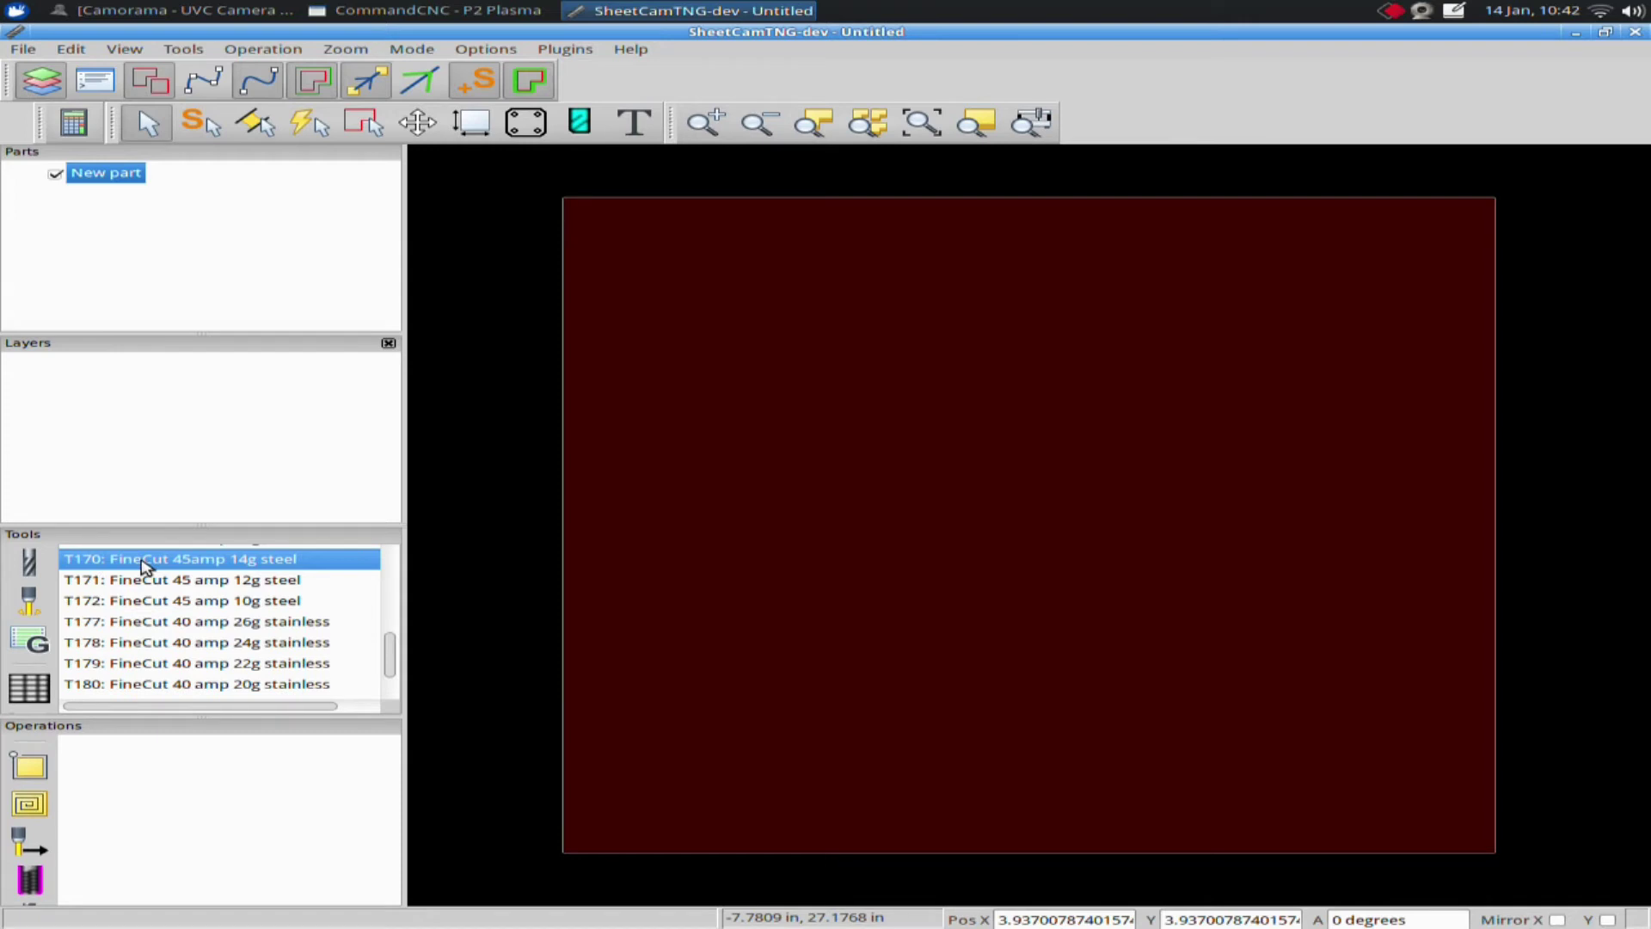
- Check T170's settings (220 ipm feed, 0.049 in kerf, 45 A), then return to CommandCNC
double_click(142, 561)
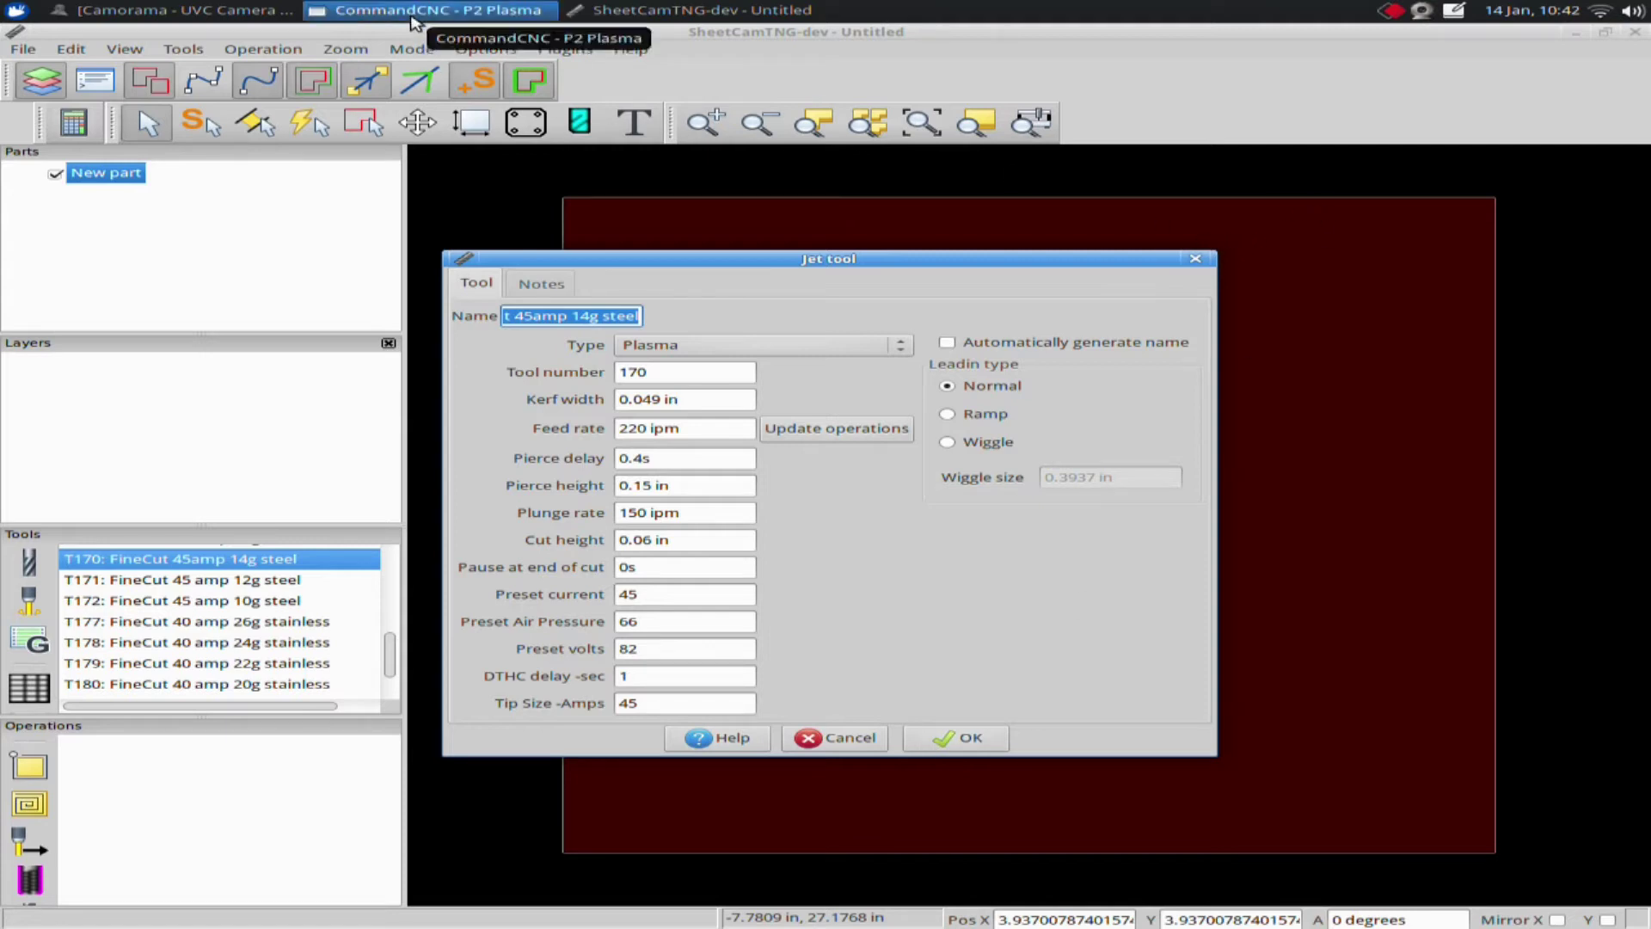
left_click(415, 16)
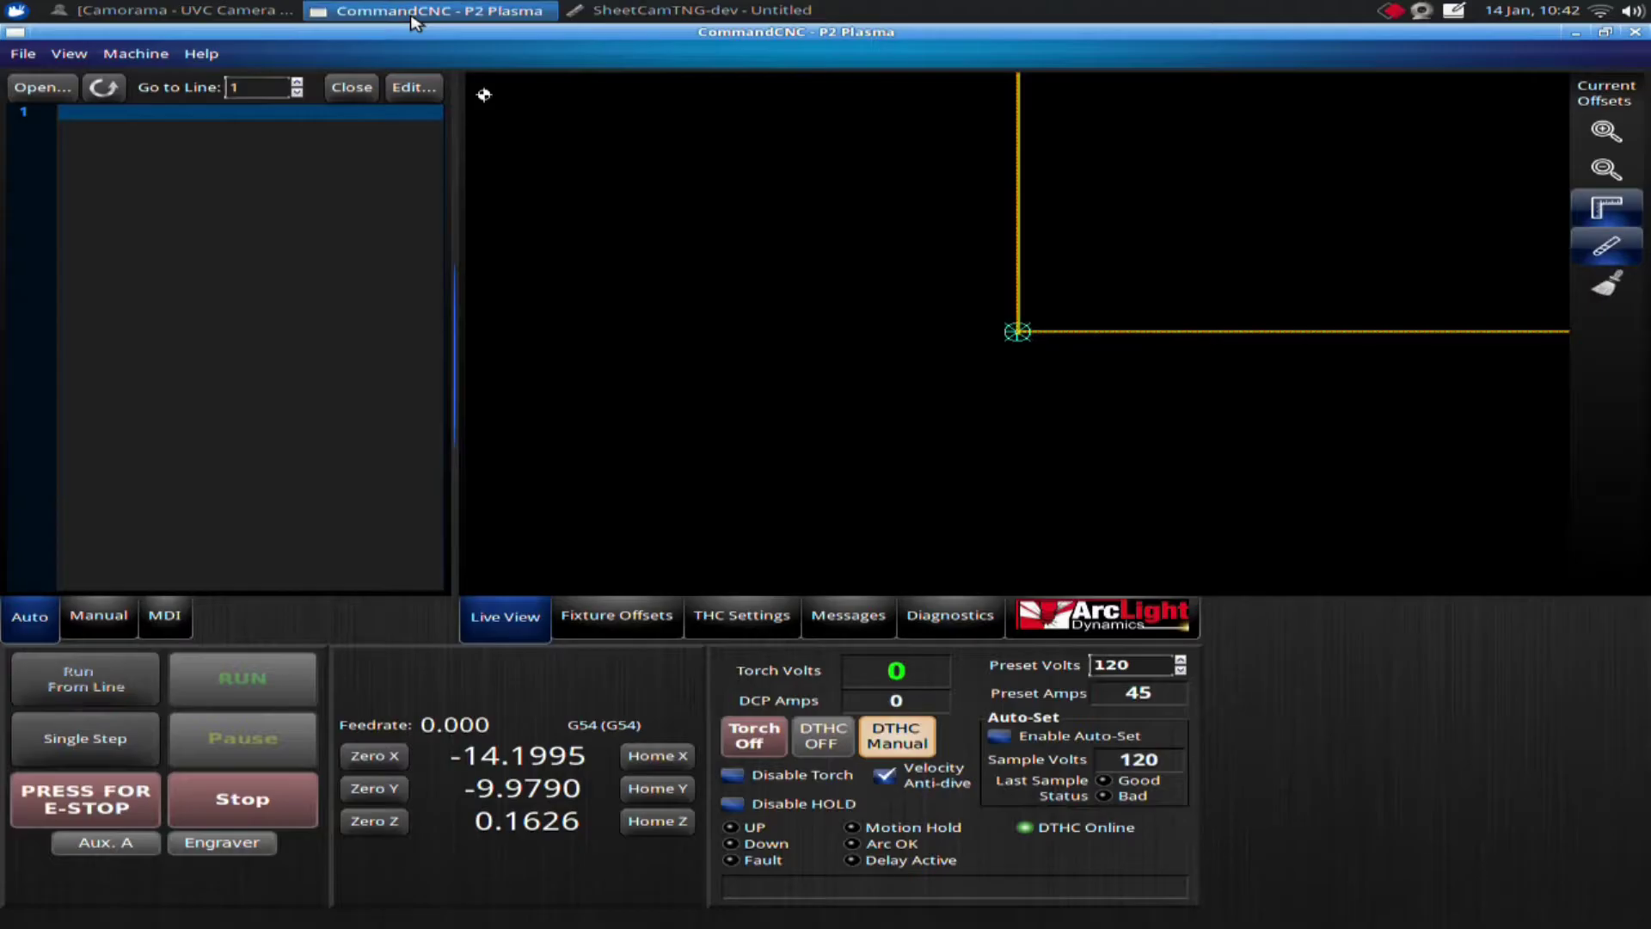
- In the Manual controls, set jog speed to 18% and test-jog the torch back and forth along X
left_click(212, 13)
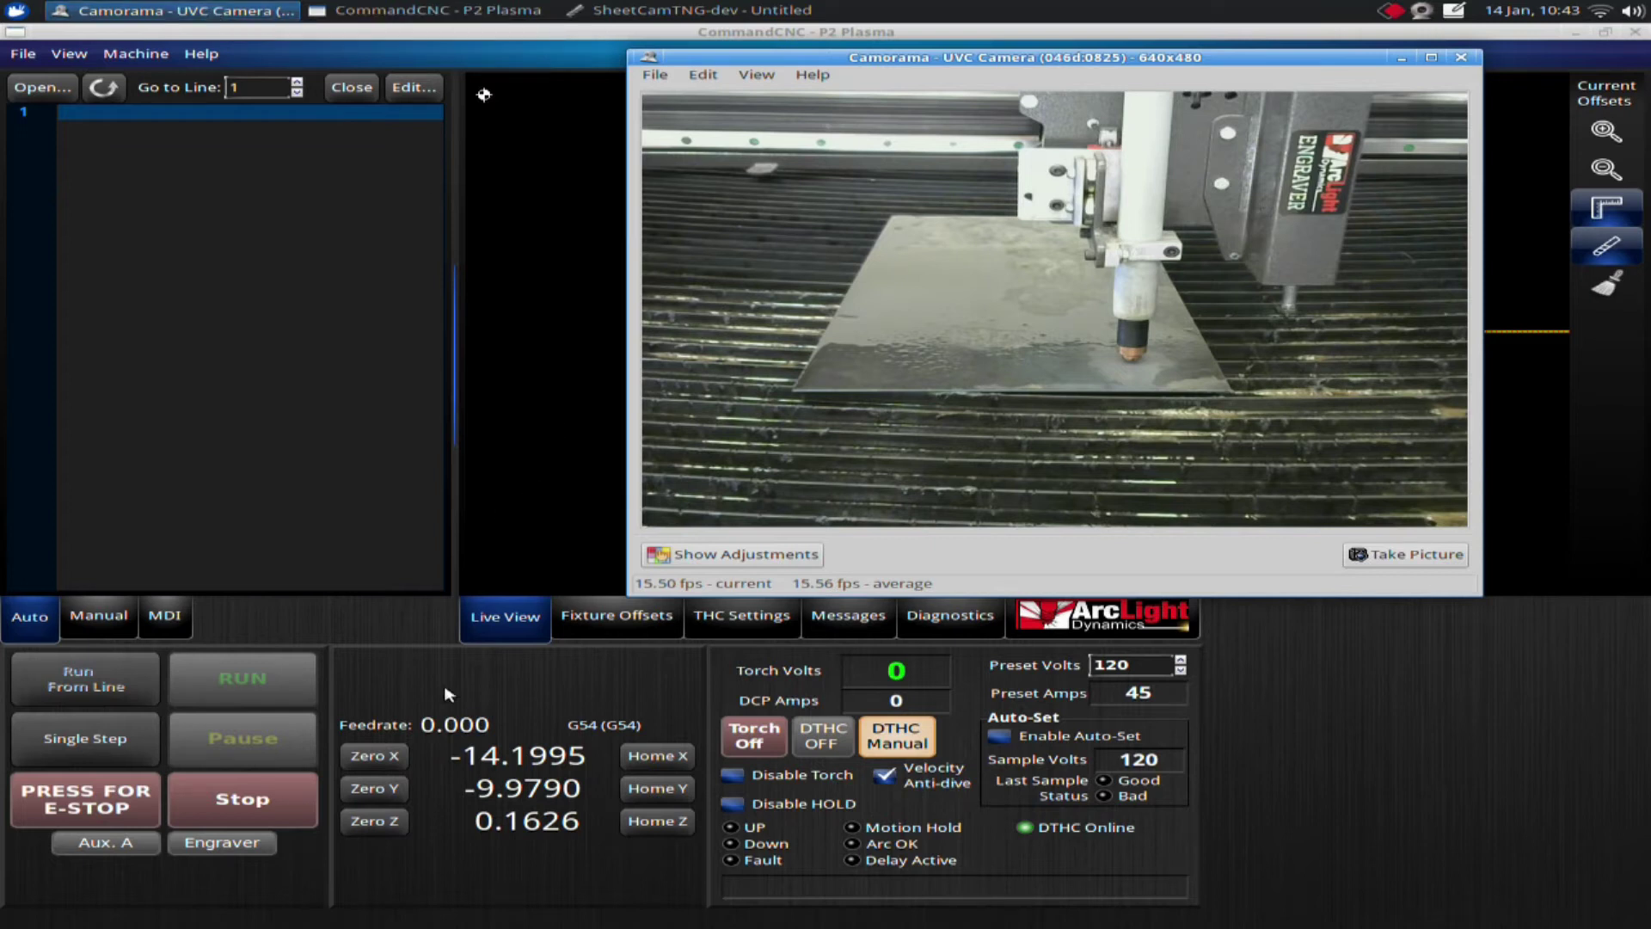
left_click(100, 620)
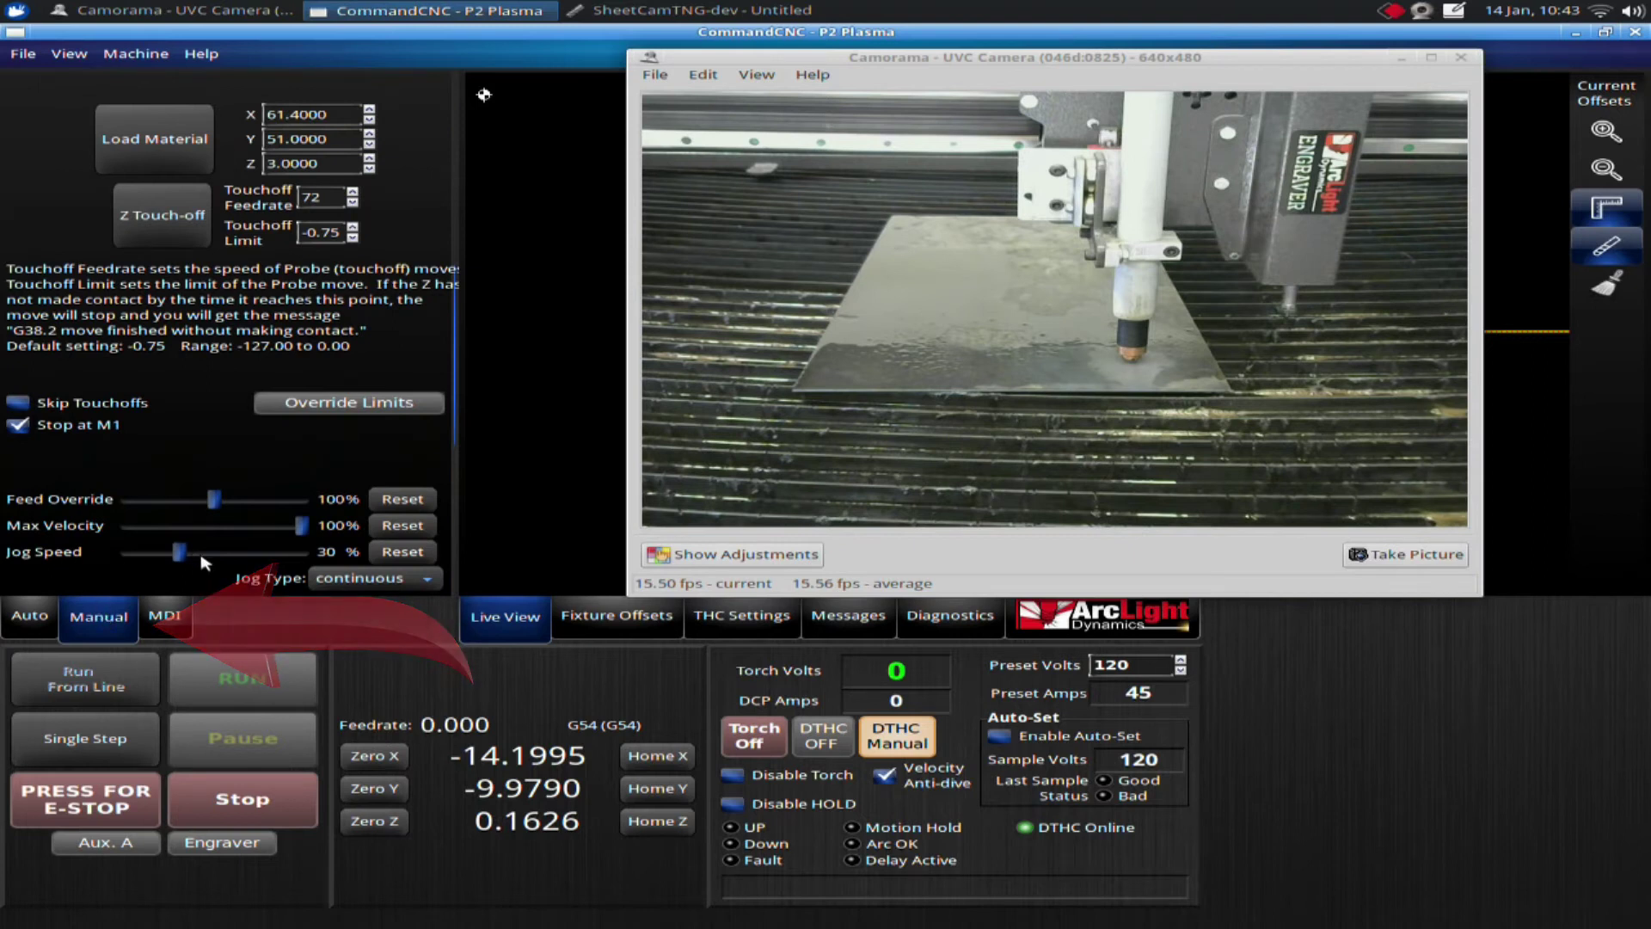
left_click_drag(179, 553, 160, 557)
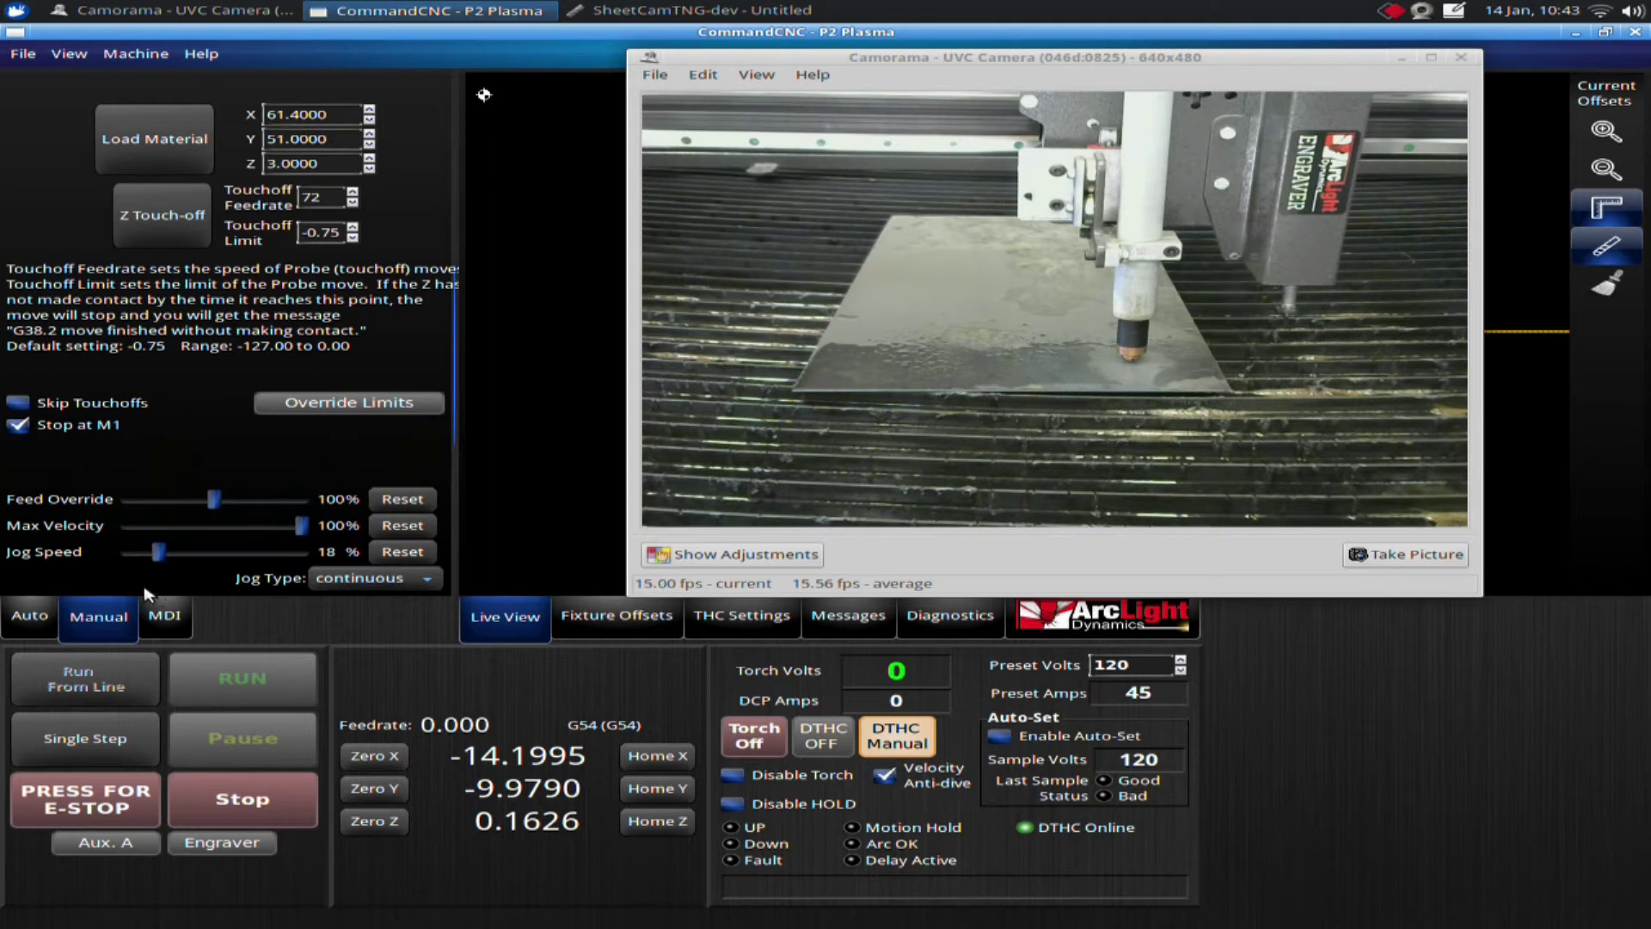
key("Right")
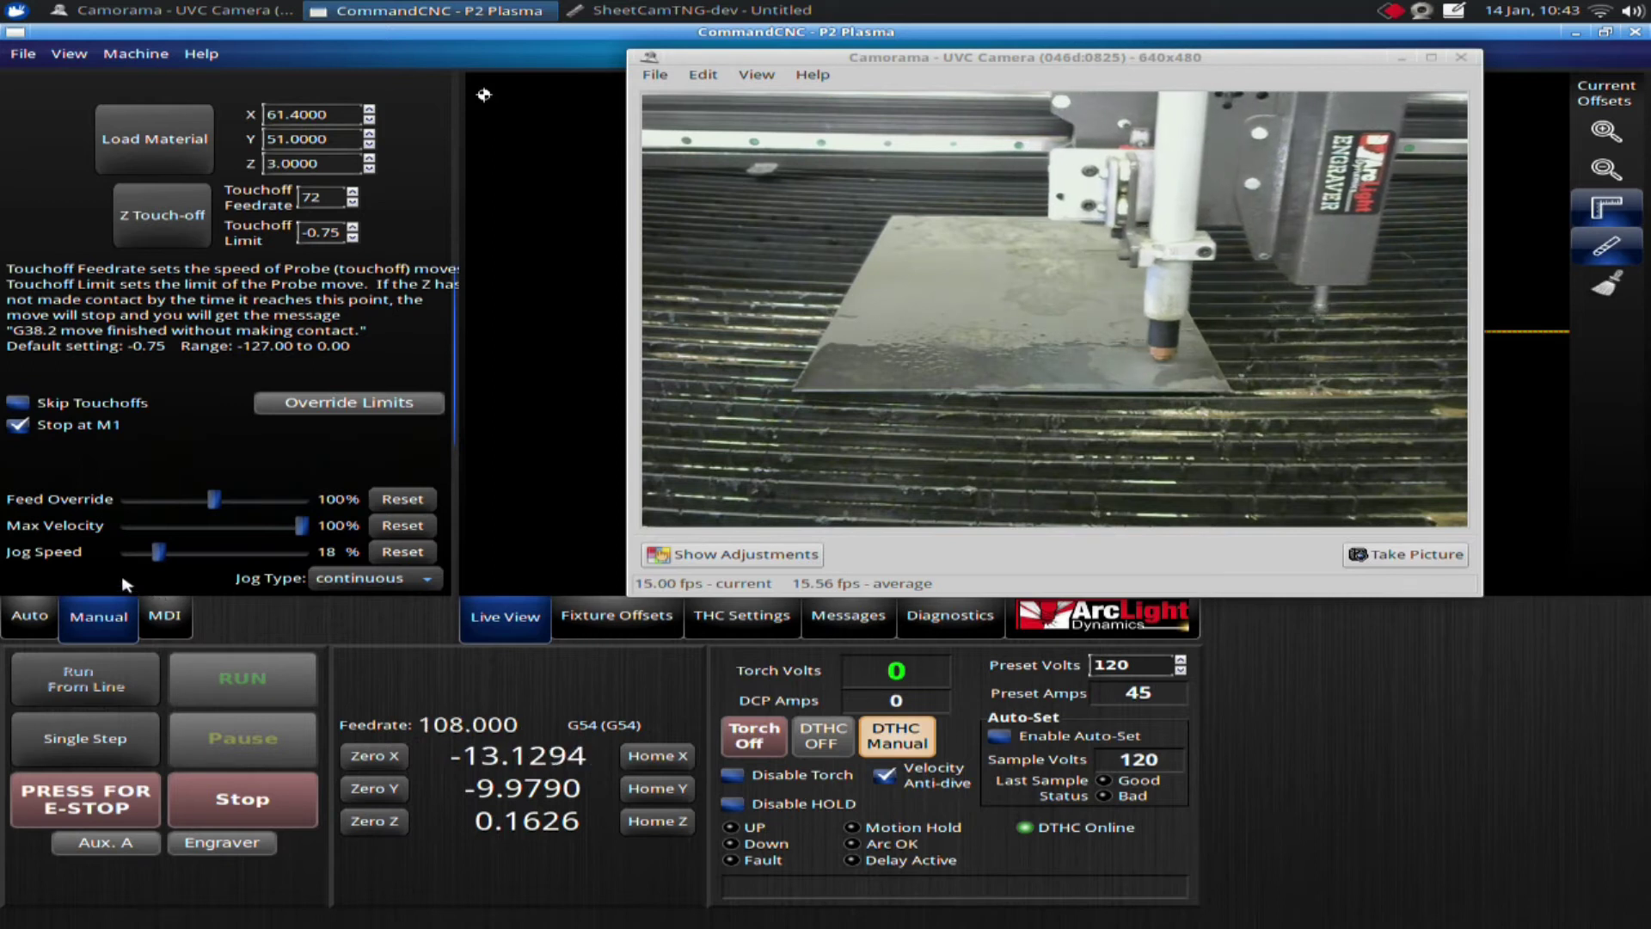
key("Left")
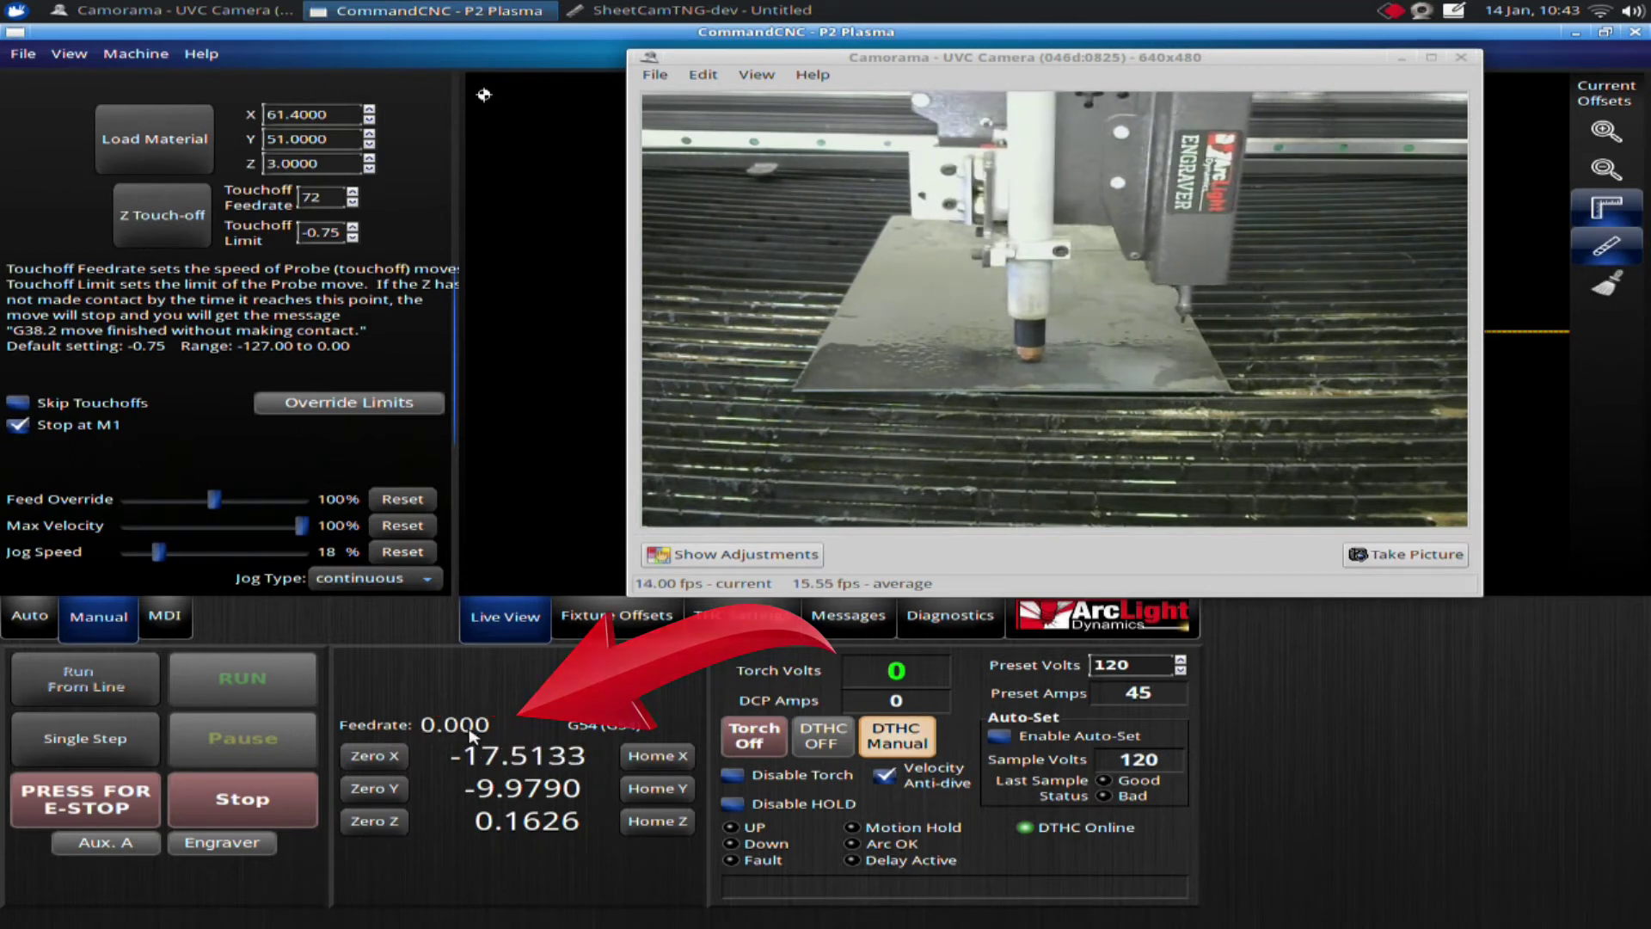
key("Left")
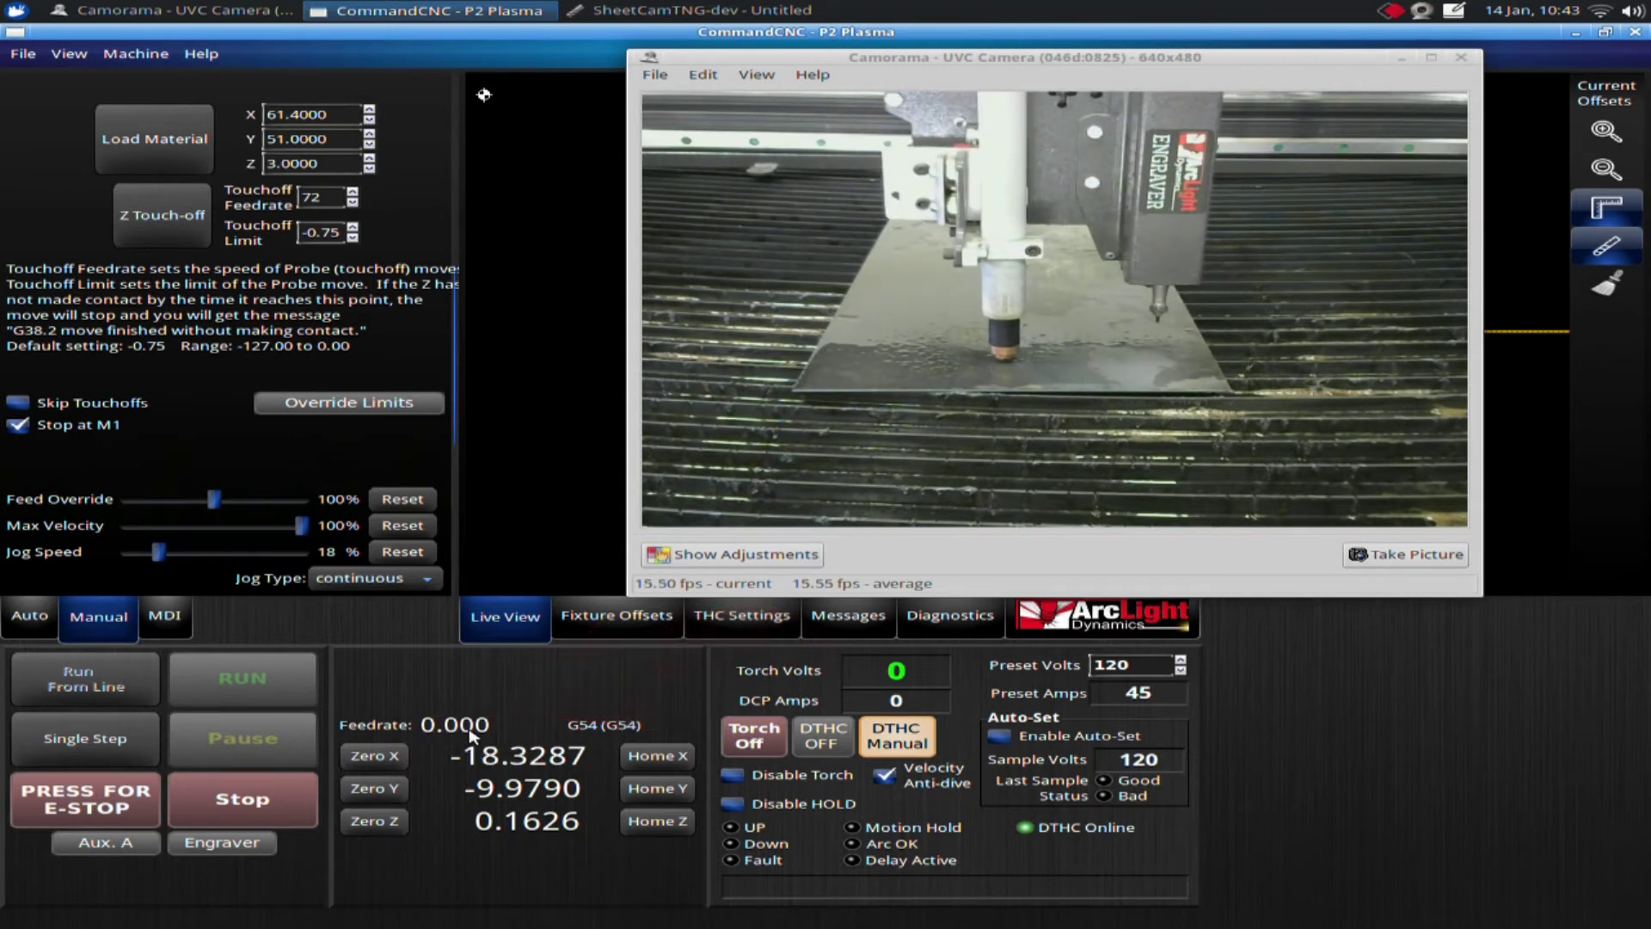
key("Right")
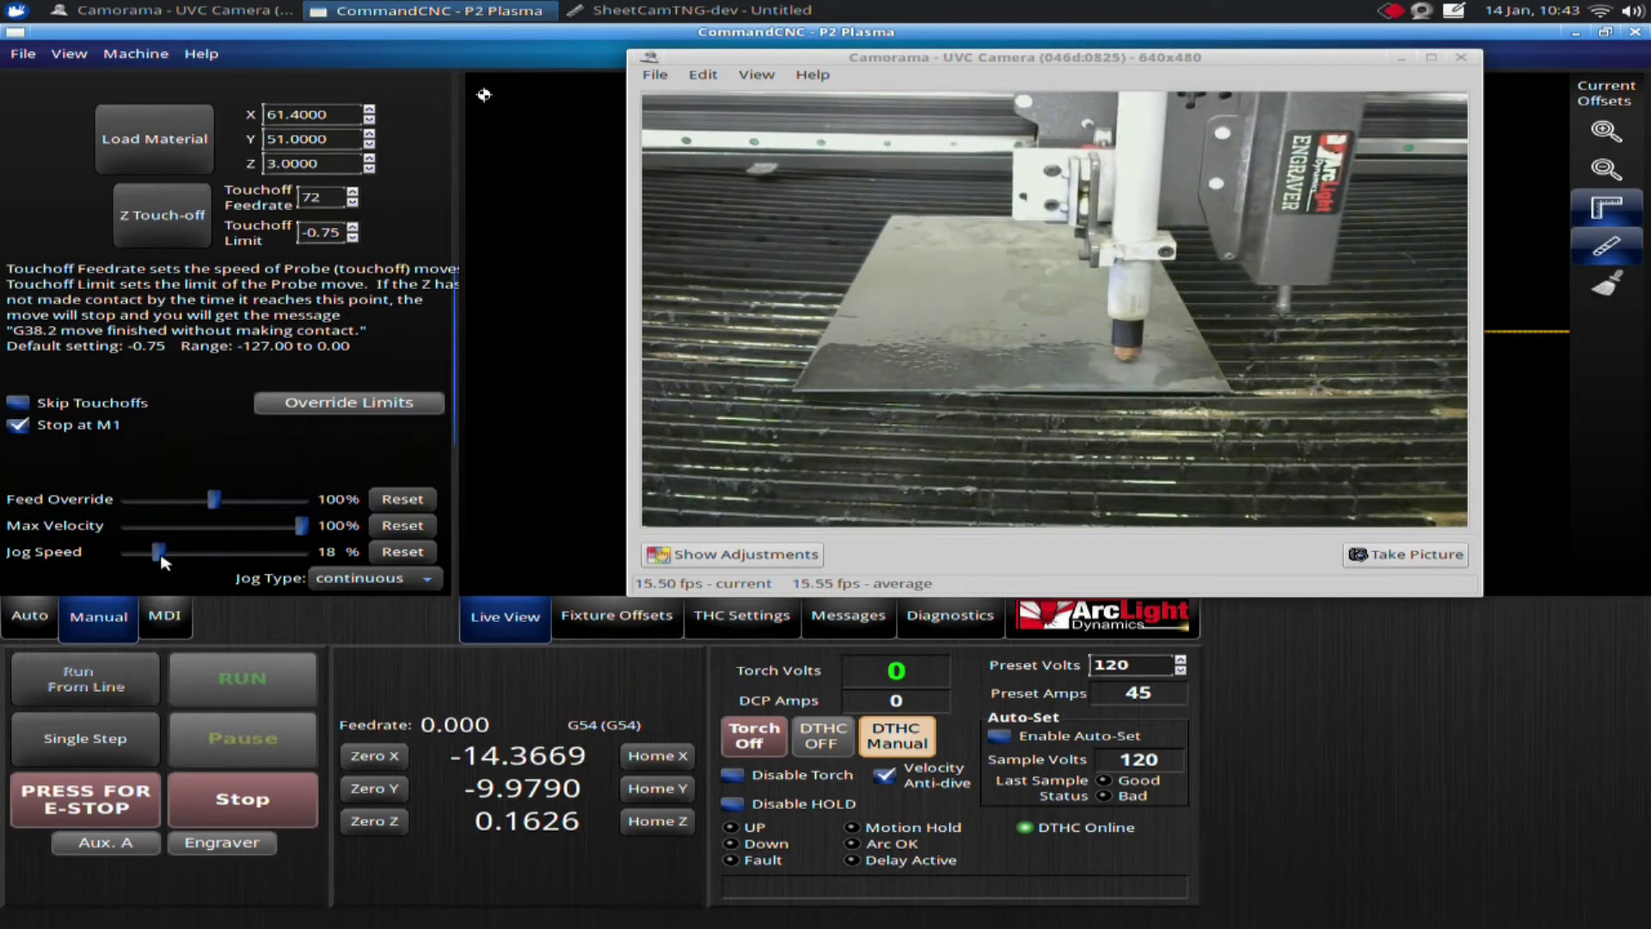
- Raise jog speed to 24%, then 30%, jogging X back toward X -14.1566
left_click_drag(159, 552, 180, 564)
key("Right")
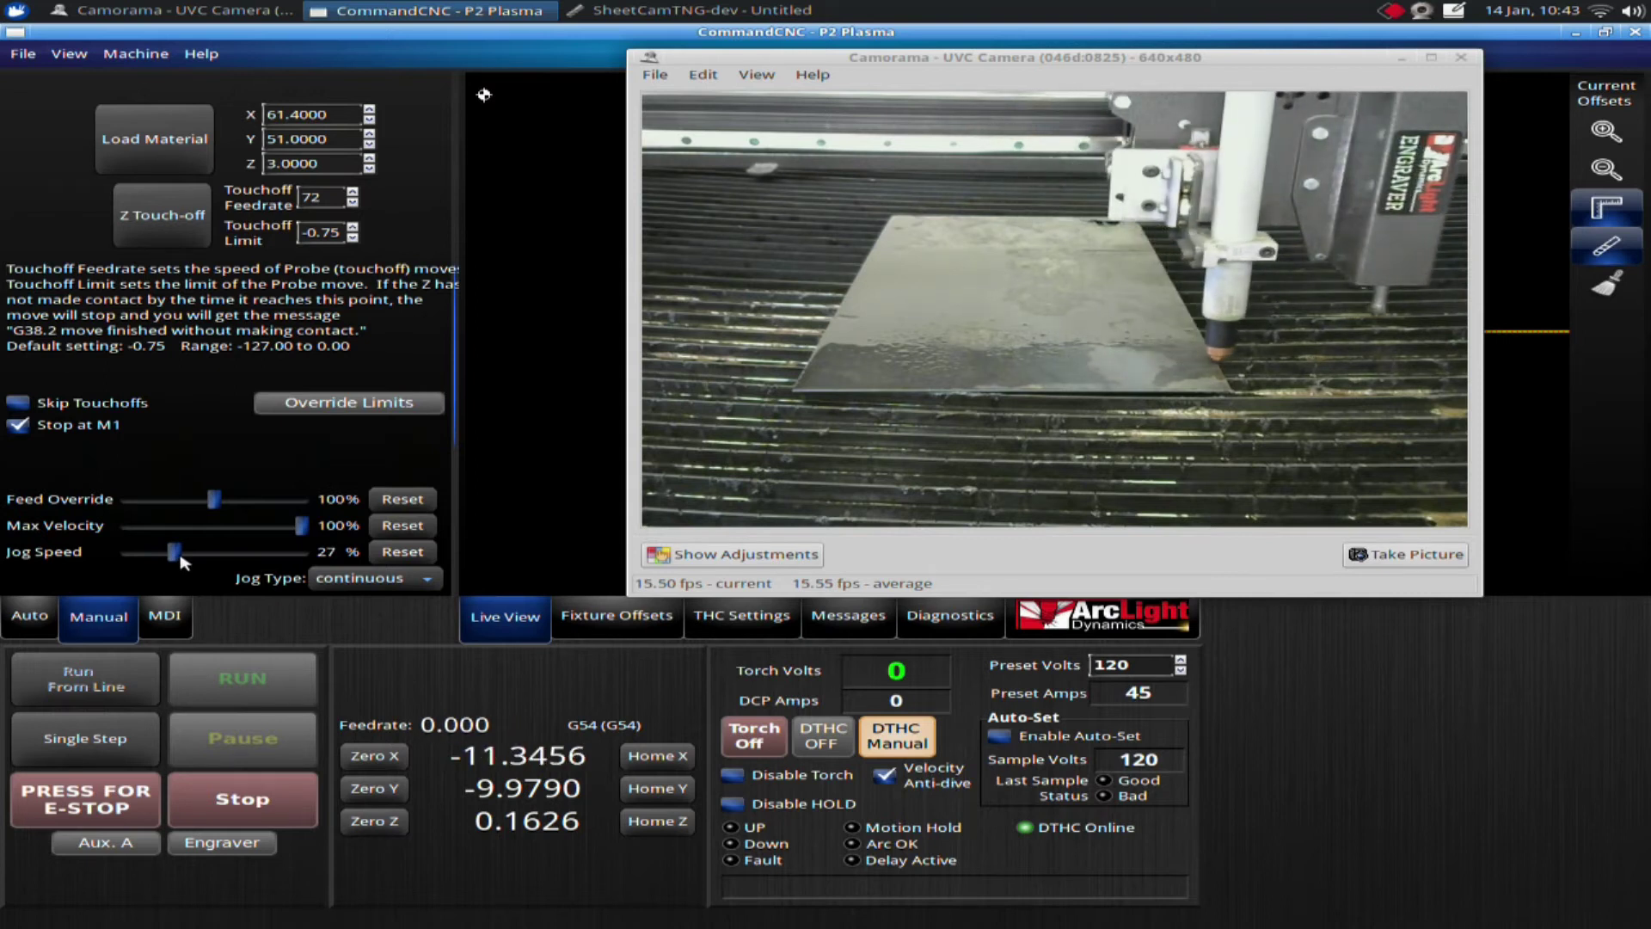
left_click_drag(181, 560, 186, 563)
key("Left")
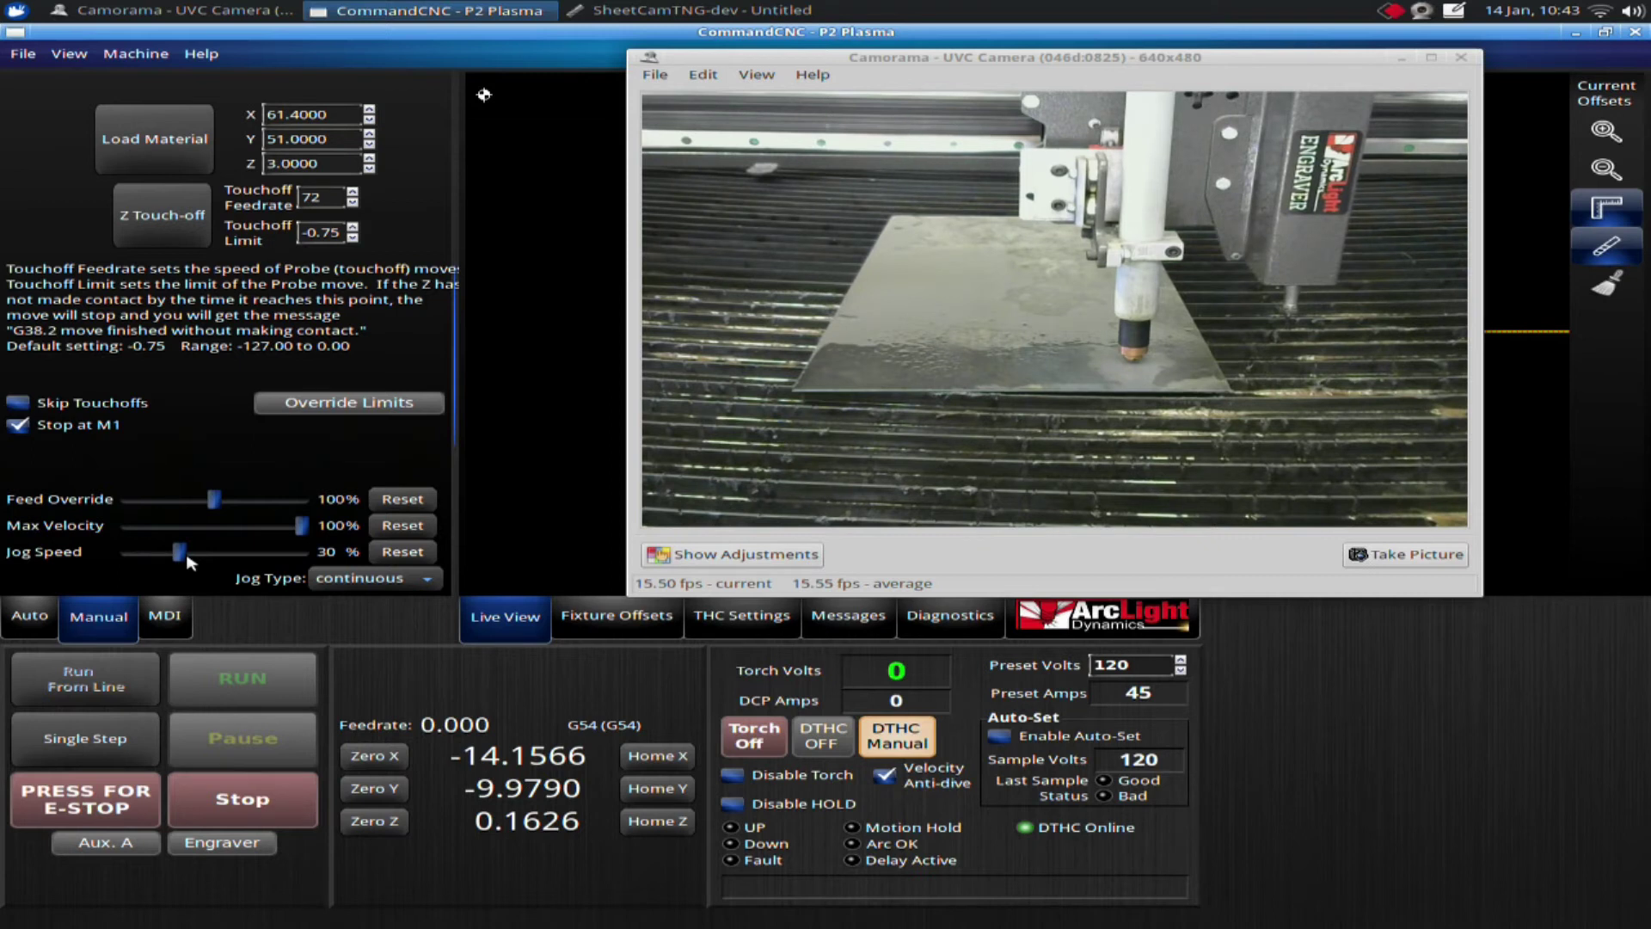
left_click(31, 620)
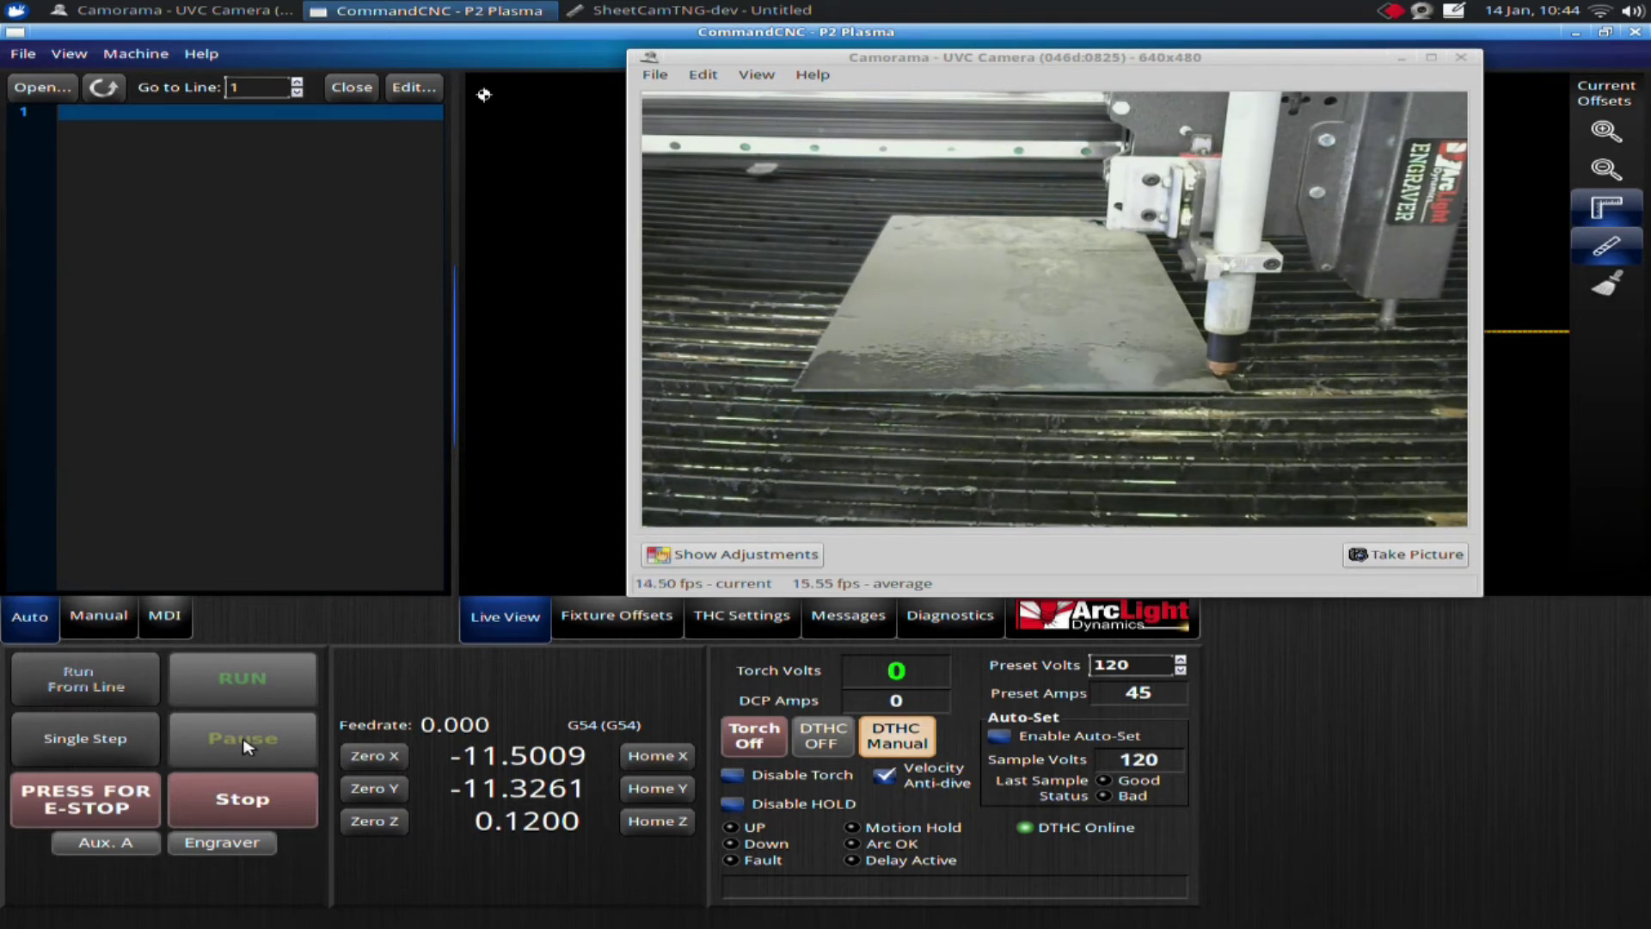
- Nudge the torch along X to the plate edge, reaching X -11.4505
key("Right")
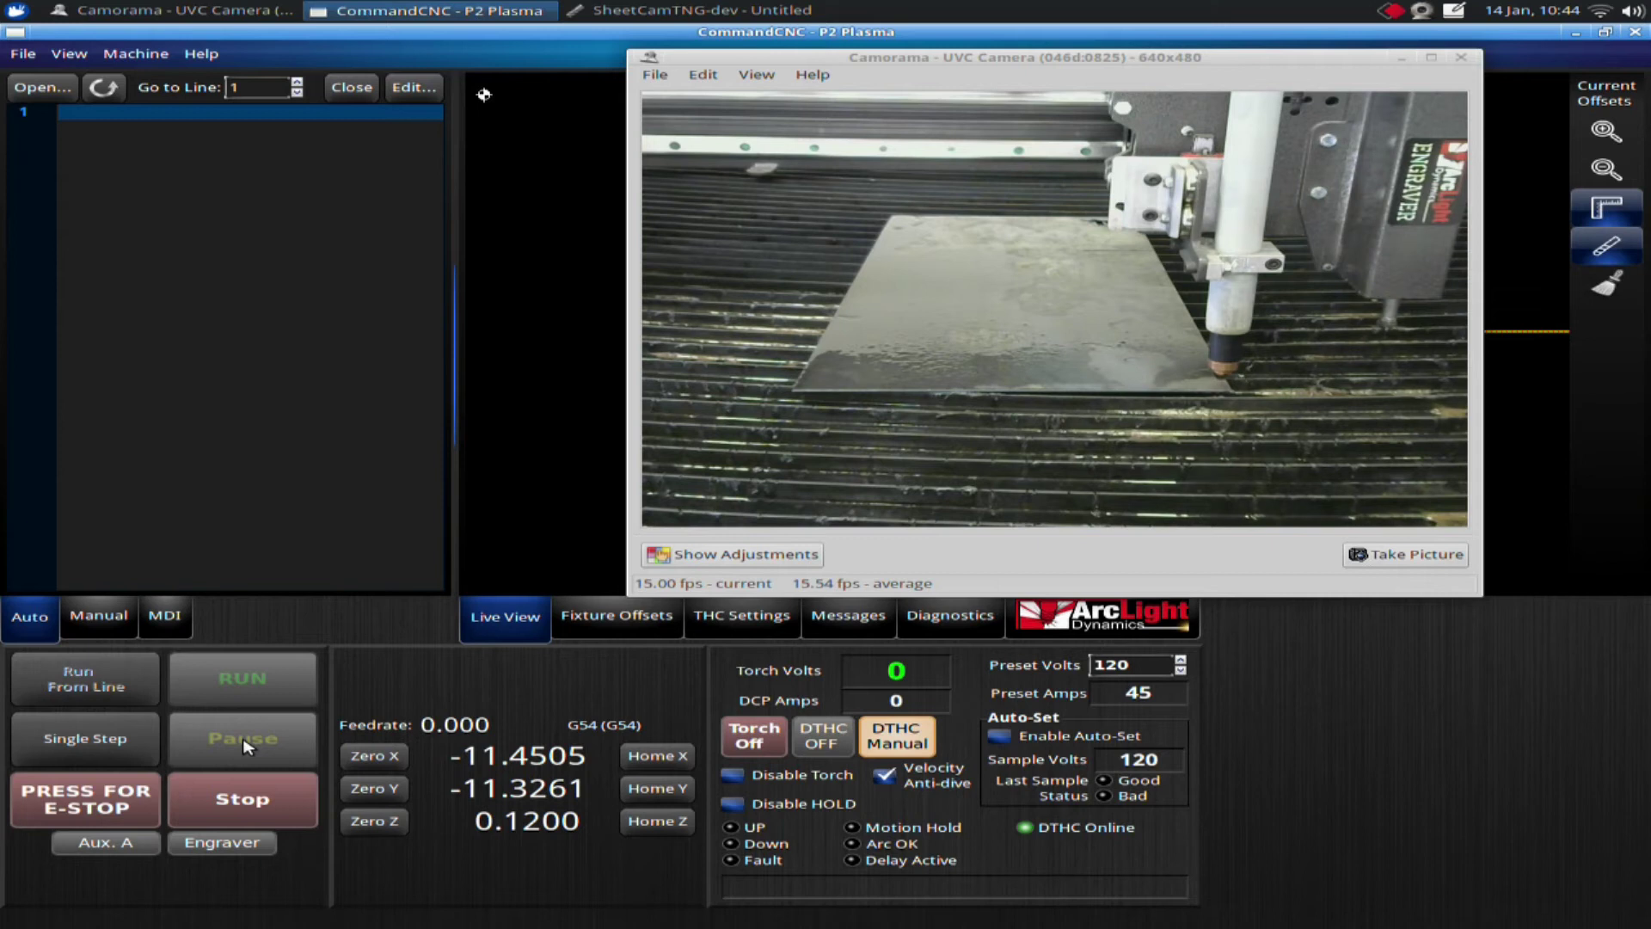
- Lower the torch to Z 0.0894 at the plate edge and fire the plasma arc
key("Page_Down")
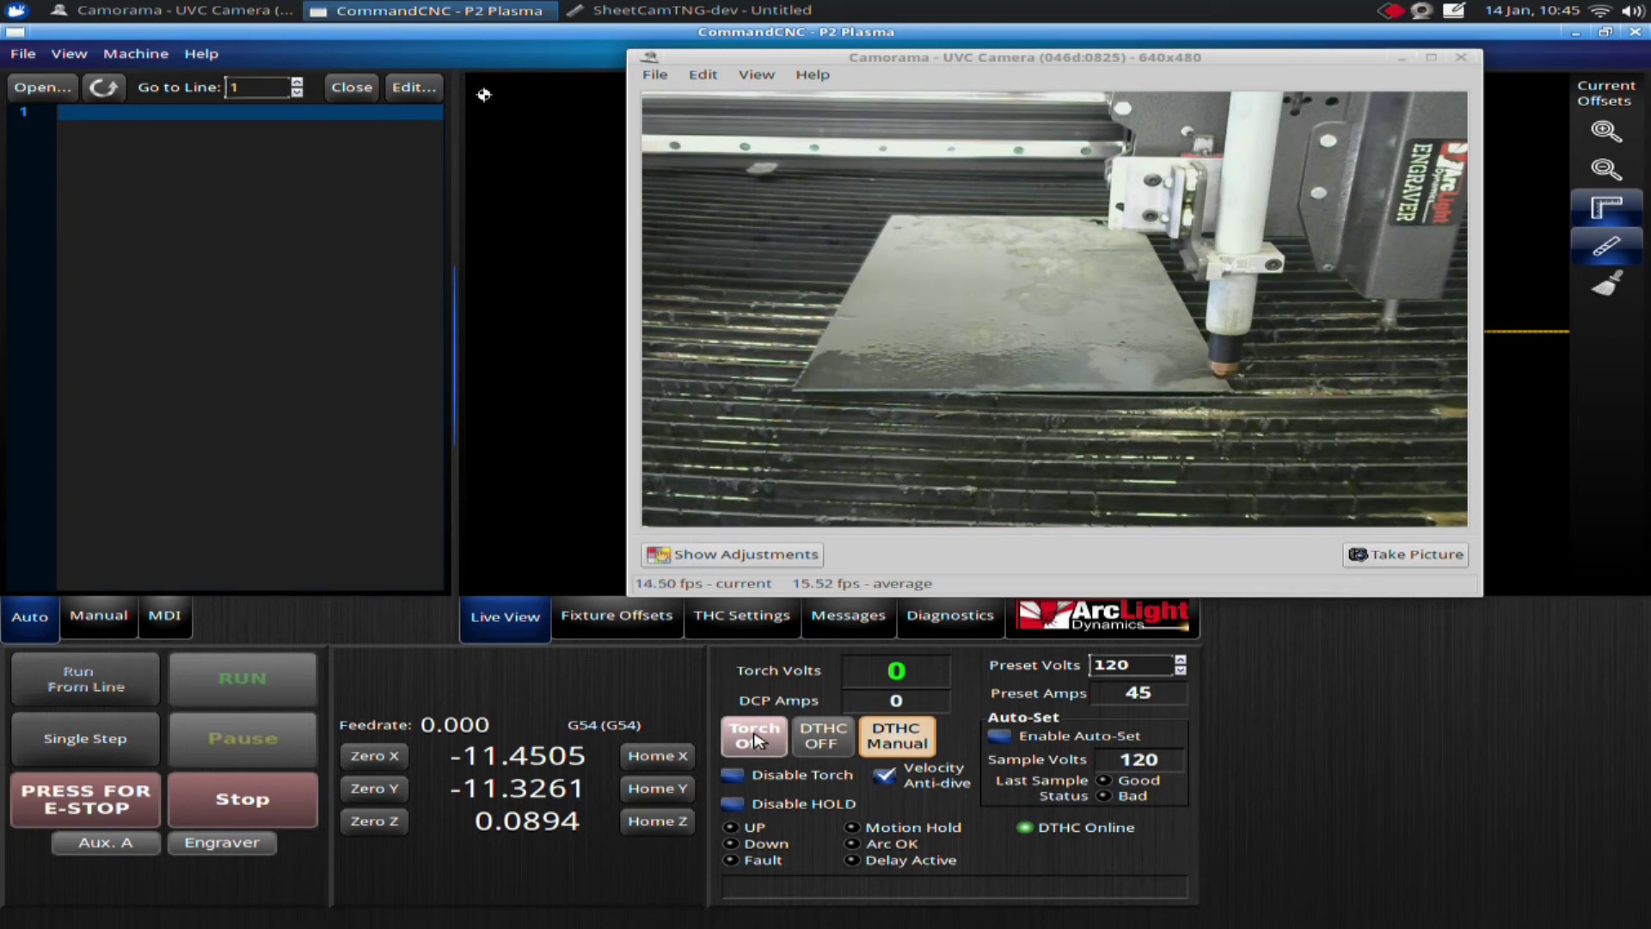
left_click(754, 739)
- Cut across the plate along X, shut off the arc, and move to X -23.4535, Y -10.3001
key("Left")
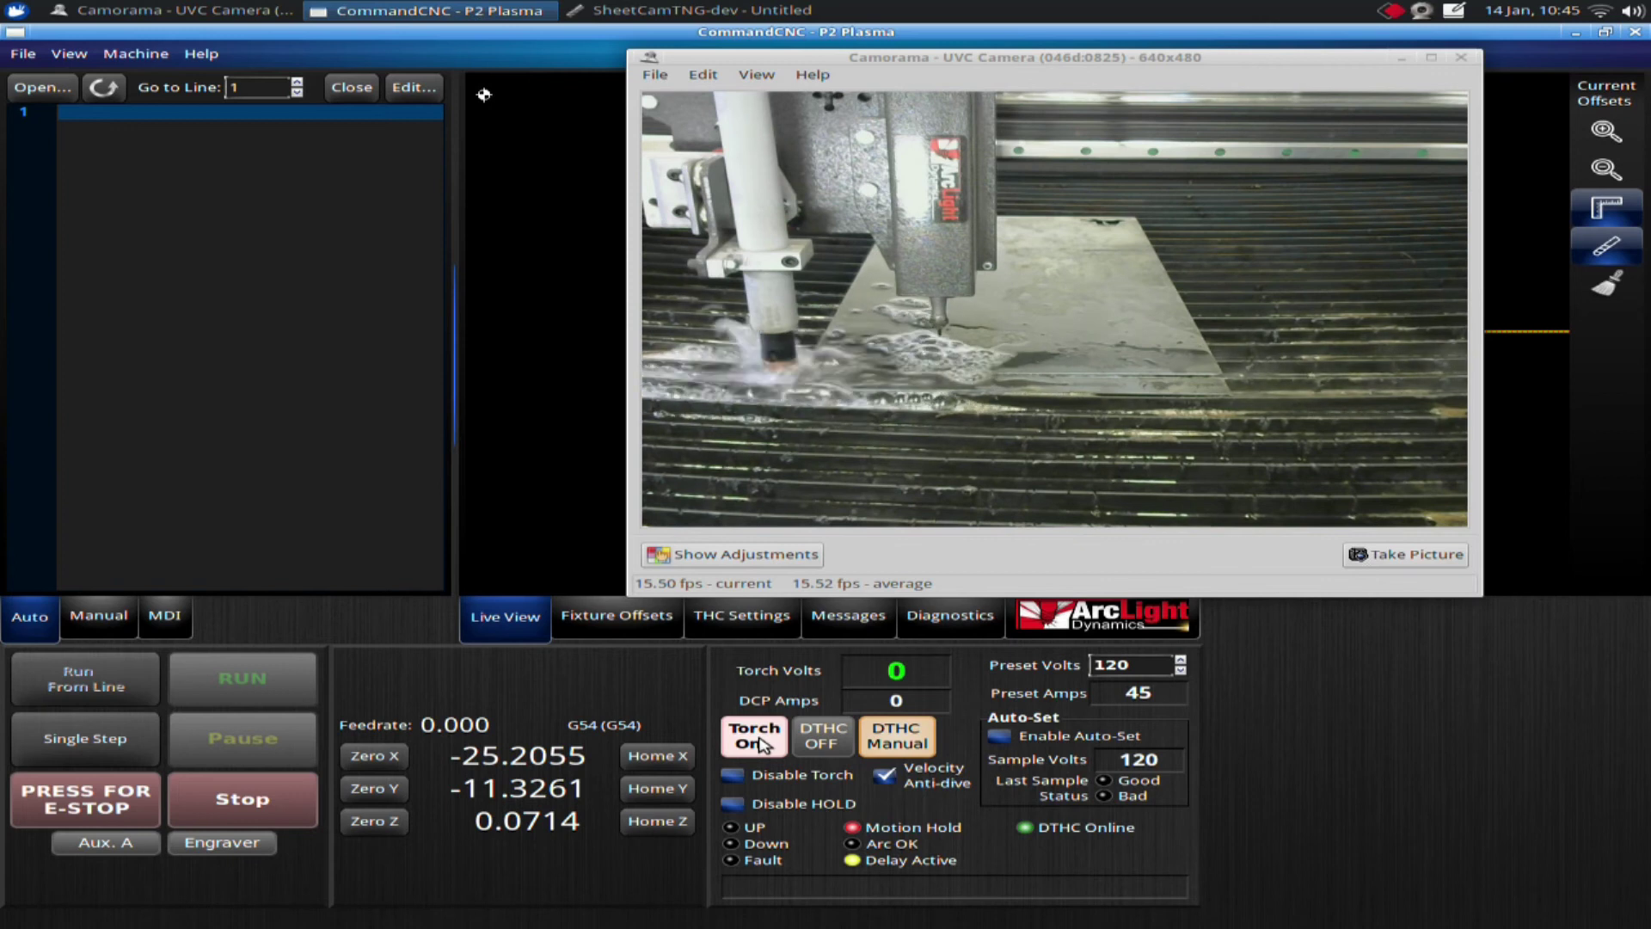
left_click(756, 745)
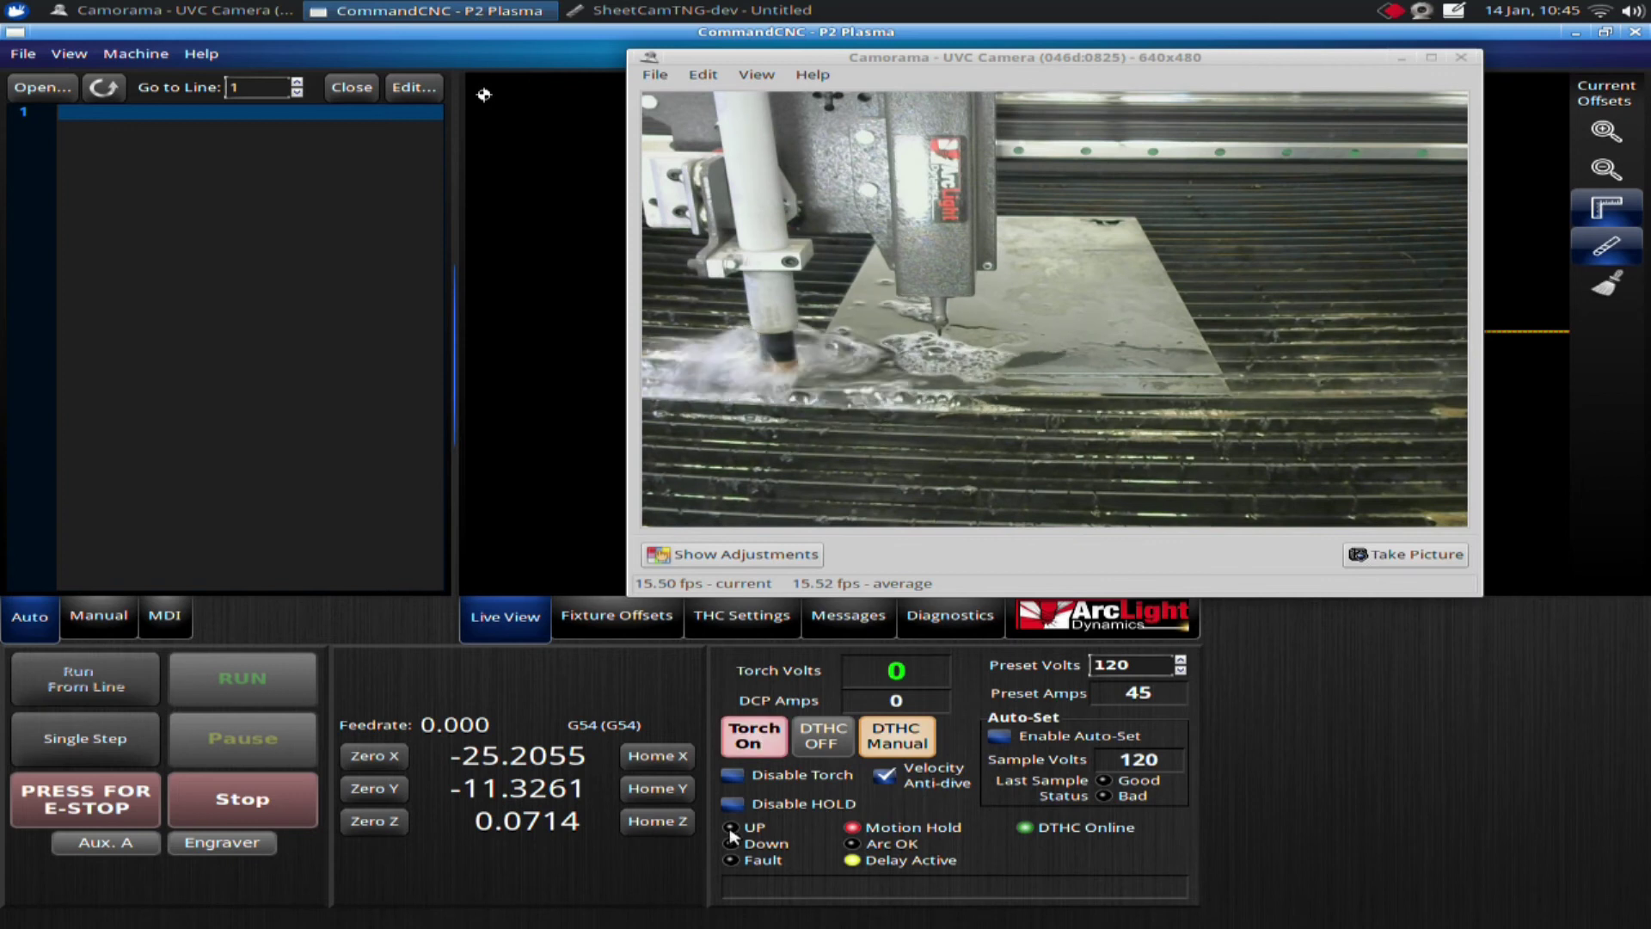
left_click(748, 738)
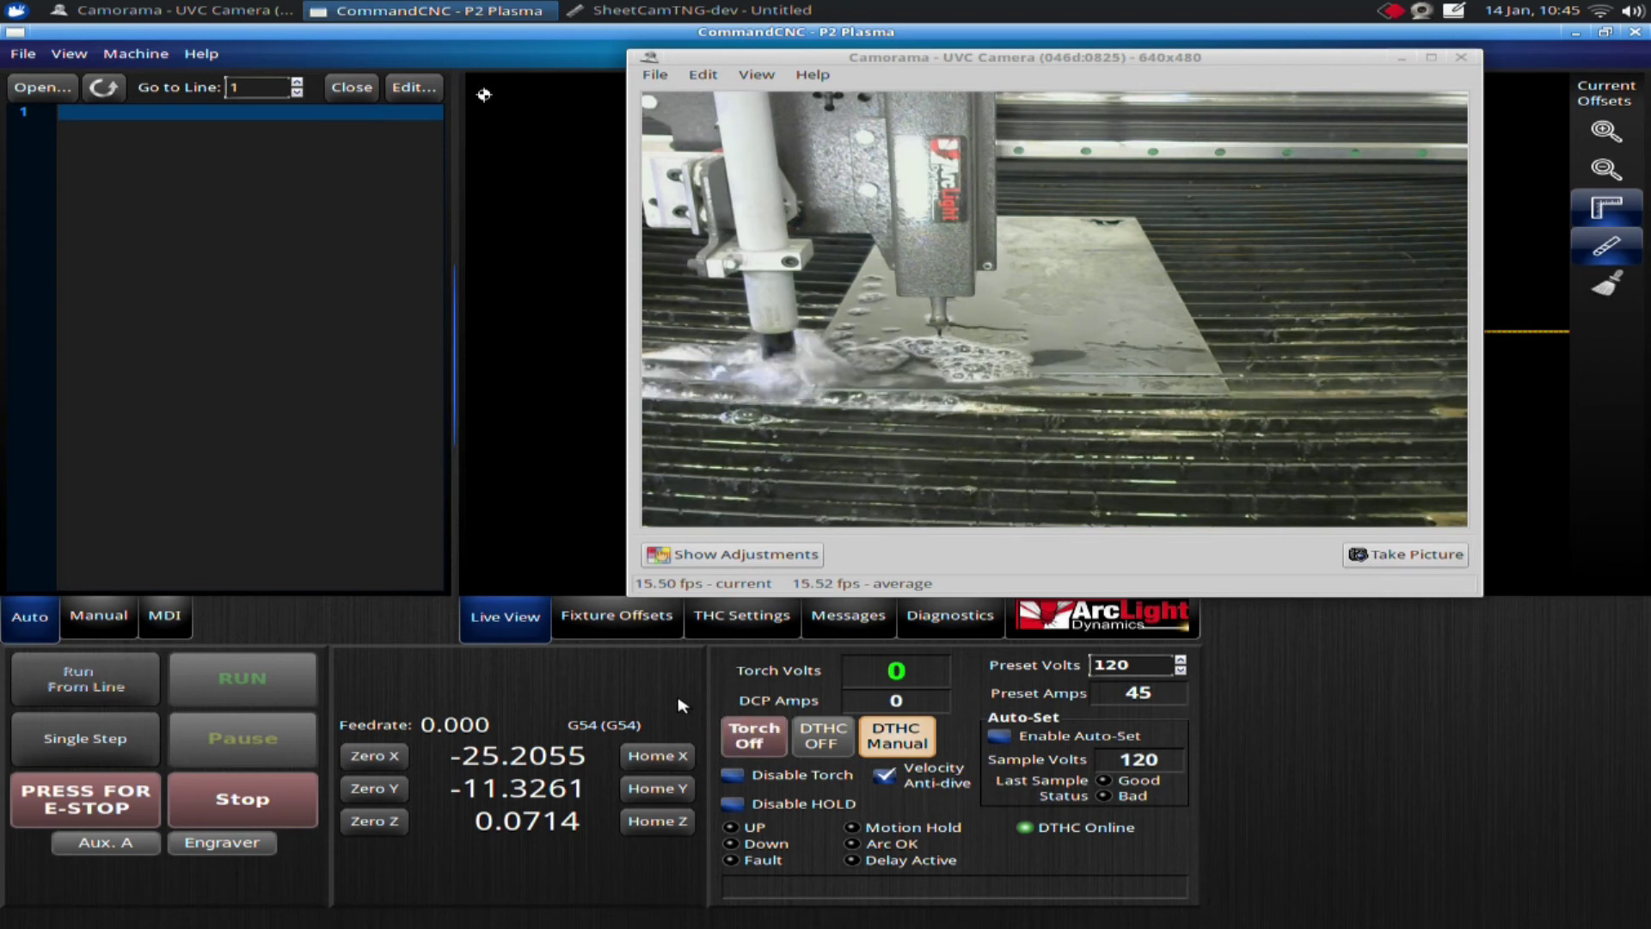
key("Right")
key("Up")
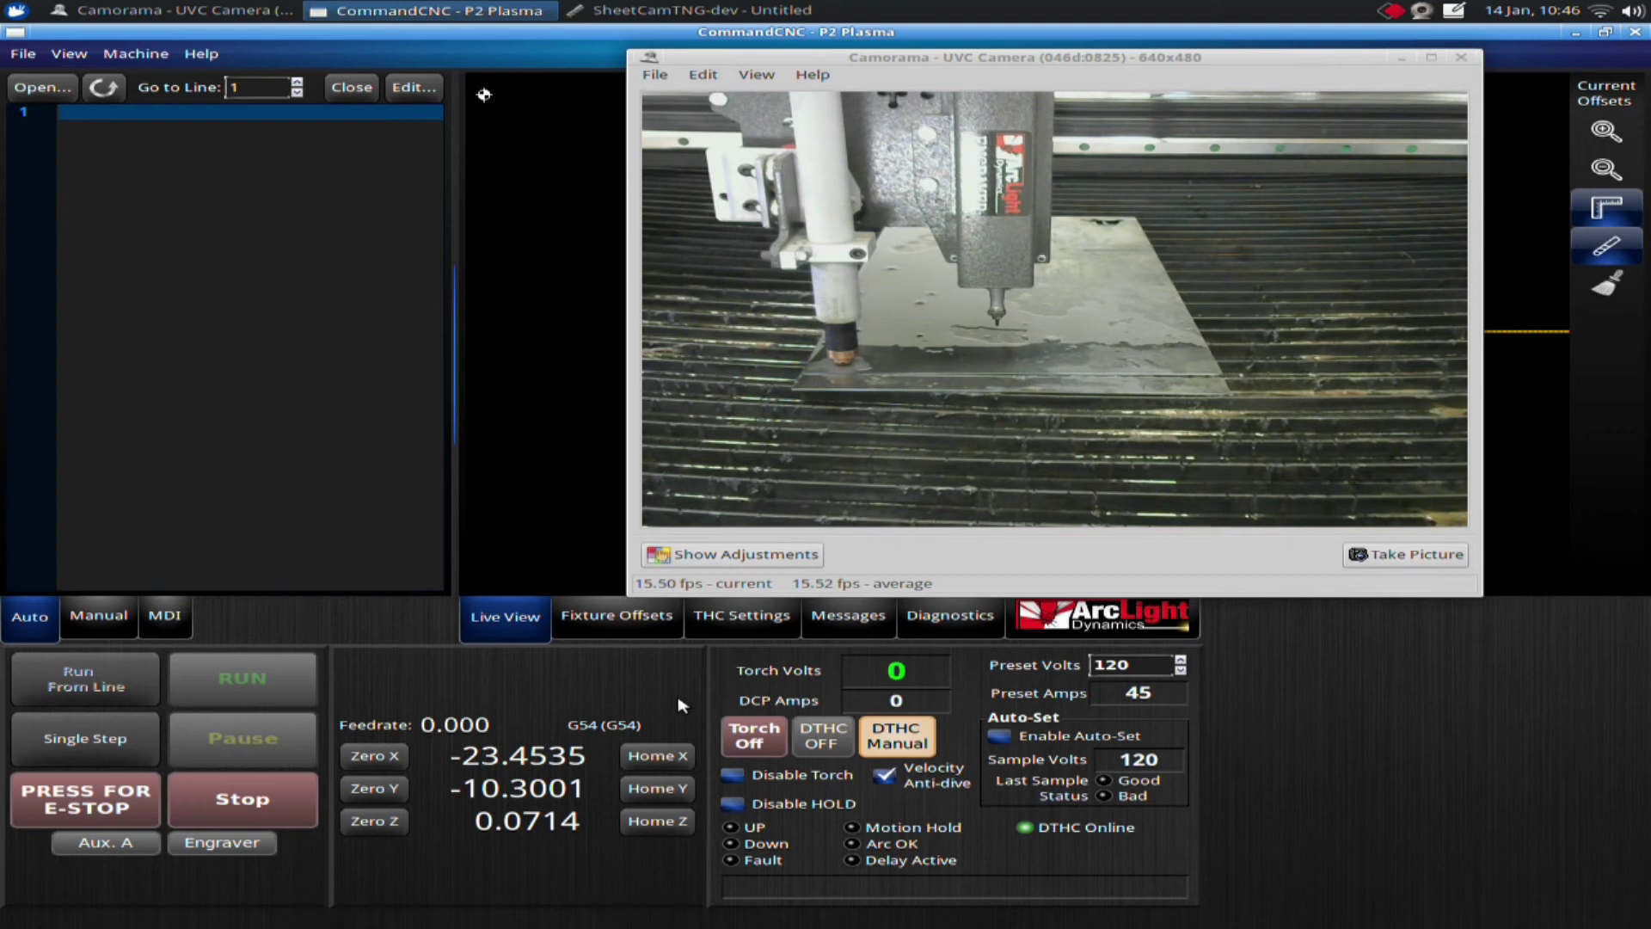
- Position the torch at the plate edge at Y -10.6565 for the second cut
key("Right")
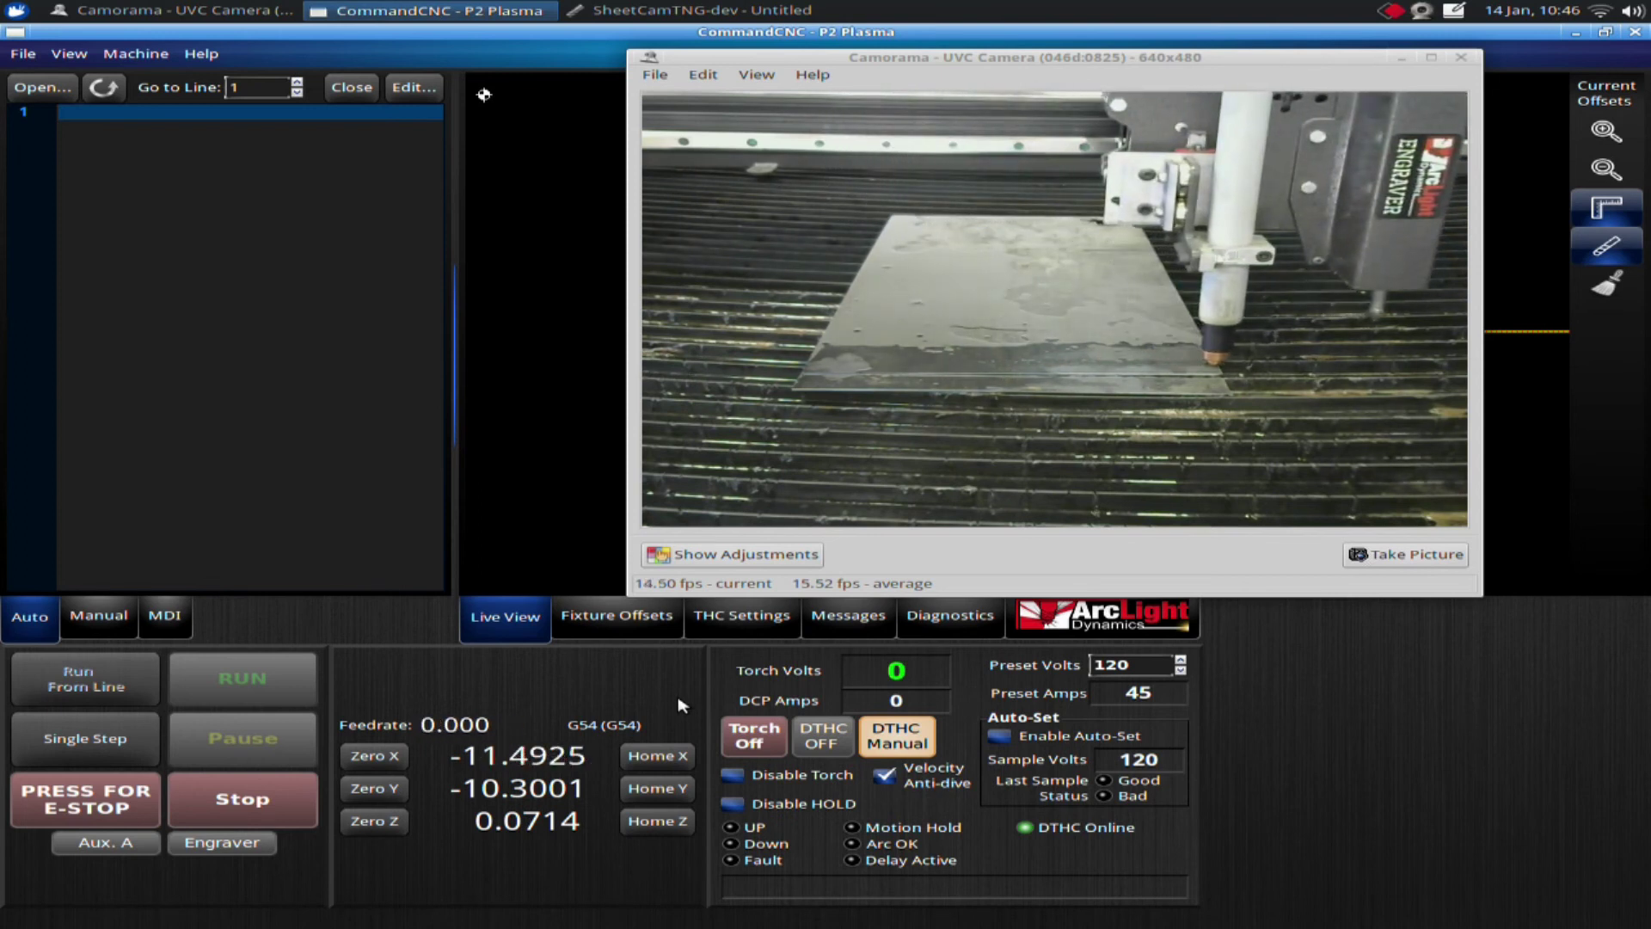
key("Down")
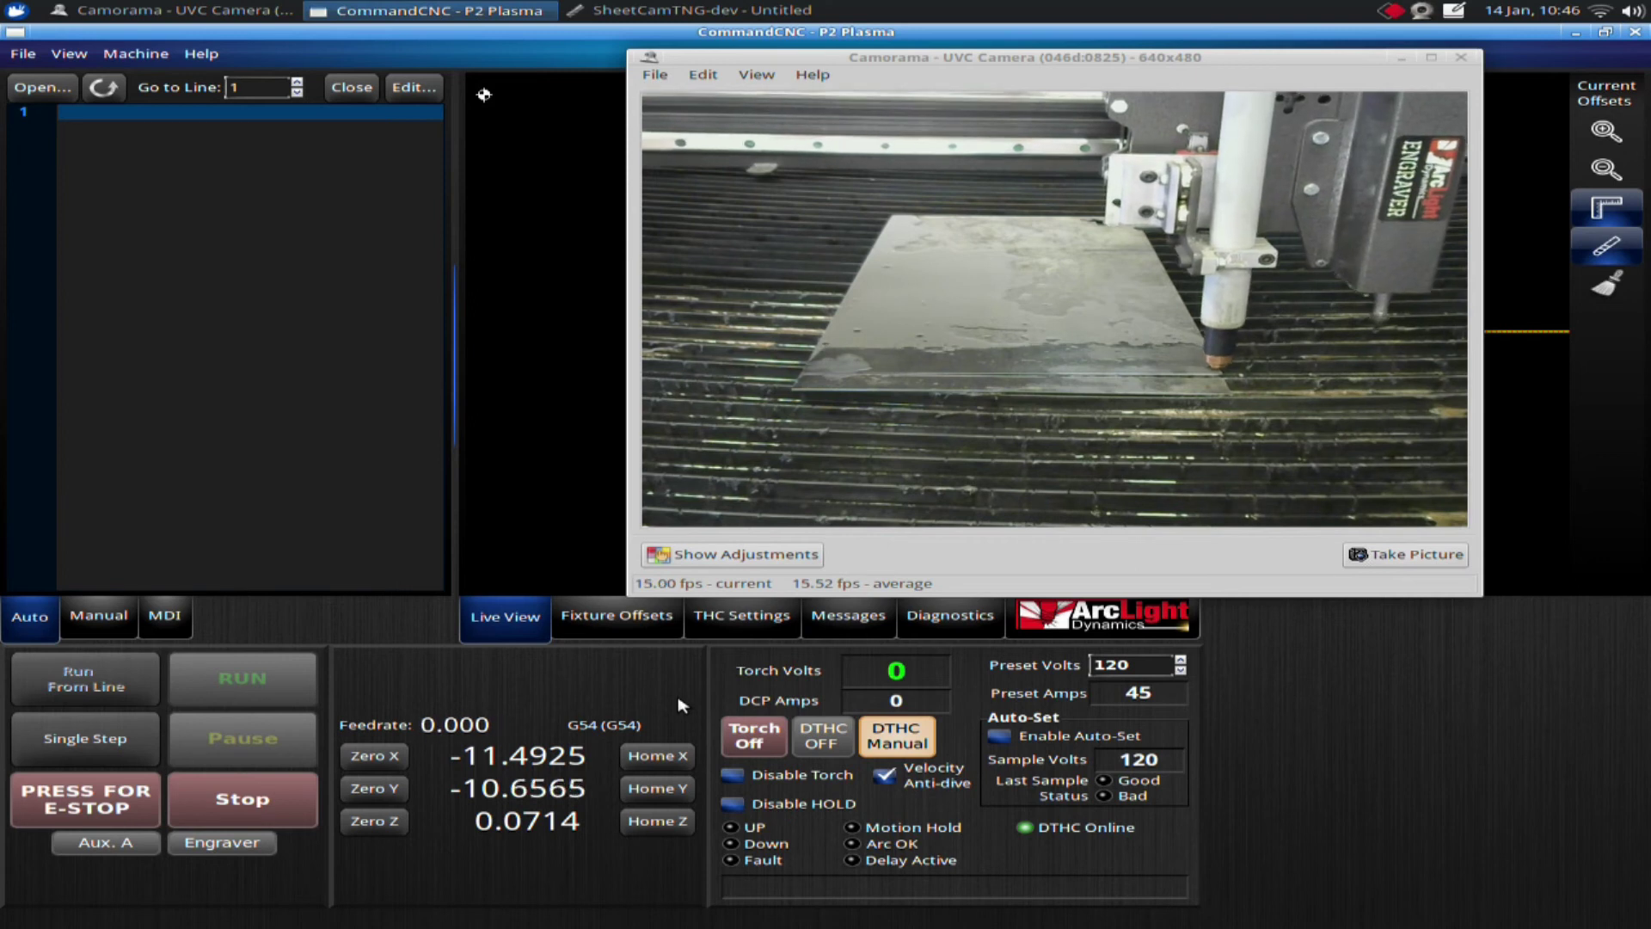
key("Right")
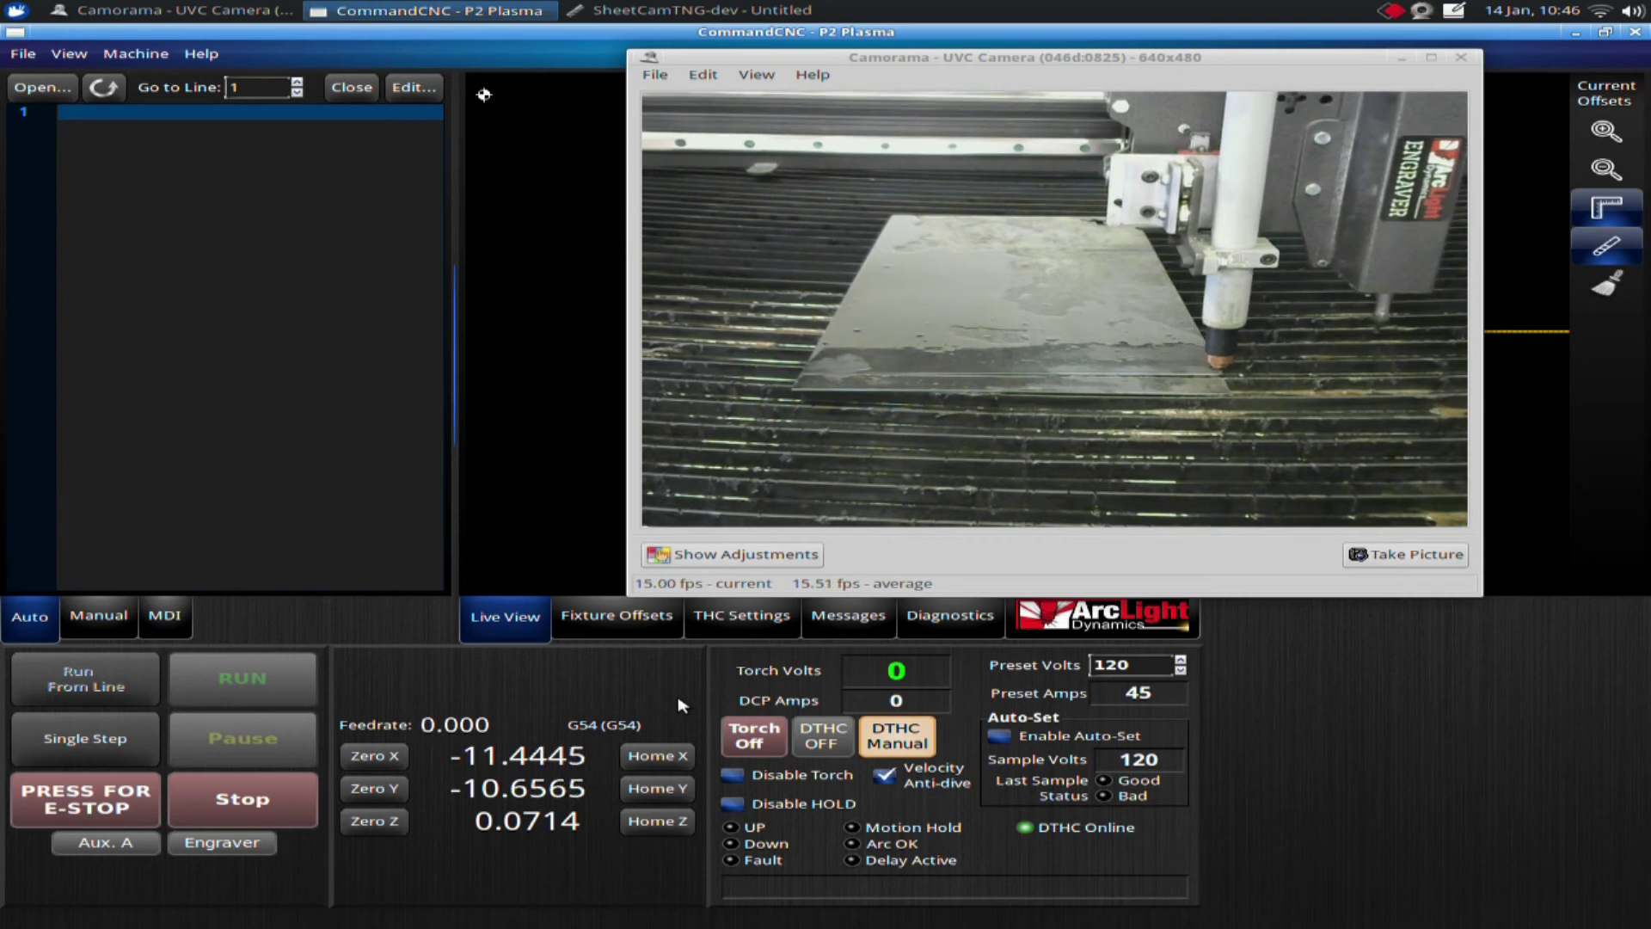
- With DTHC kept in Manual, burn the second cut across the plate and turn the arc off
left_click(881, 731)
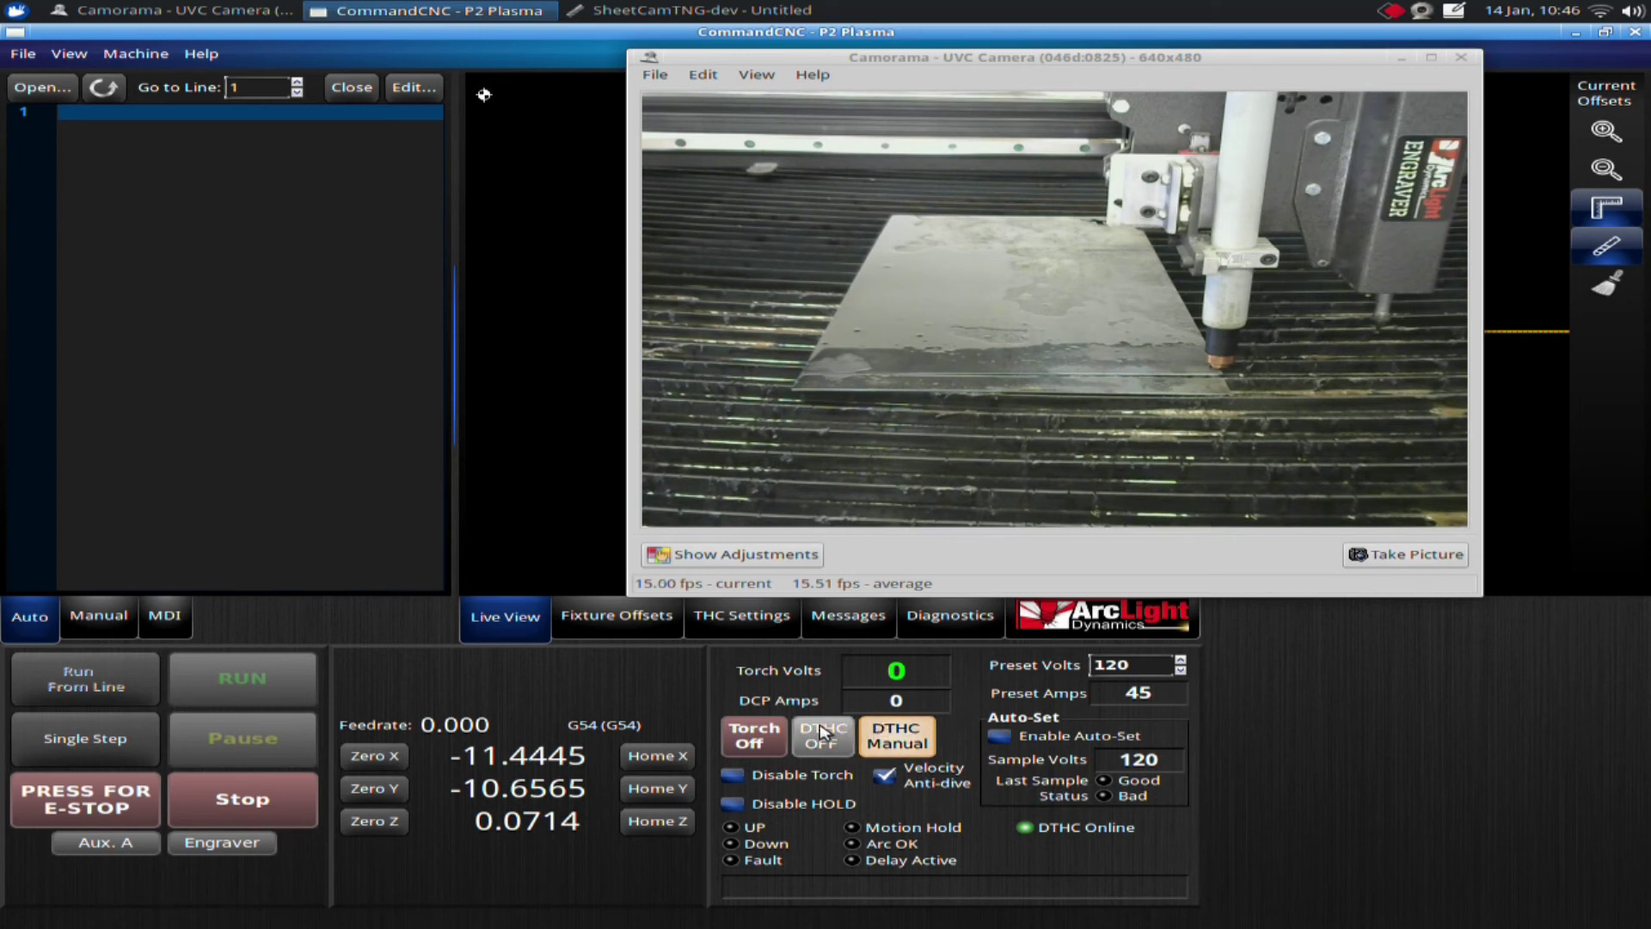
left_click(754, 736)
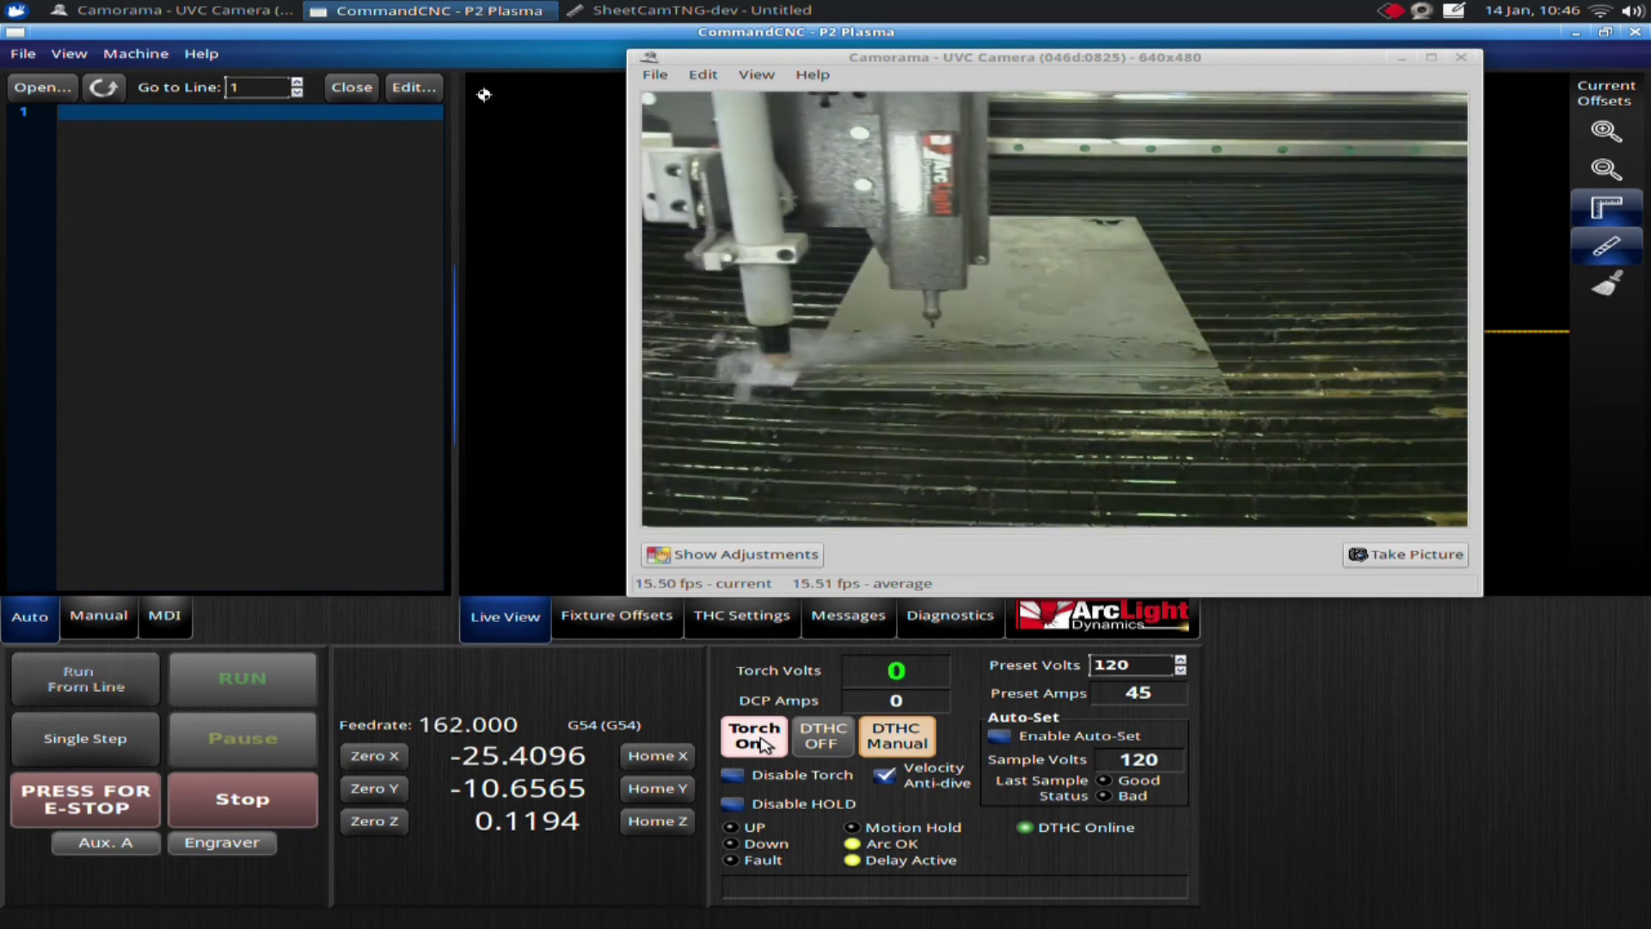
left_click(757, 738)
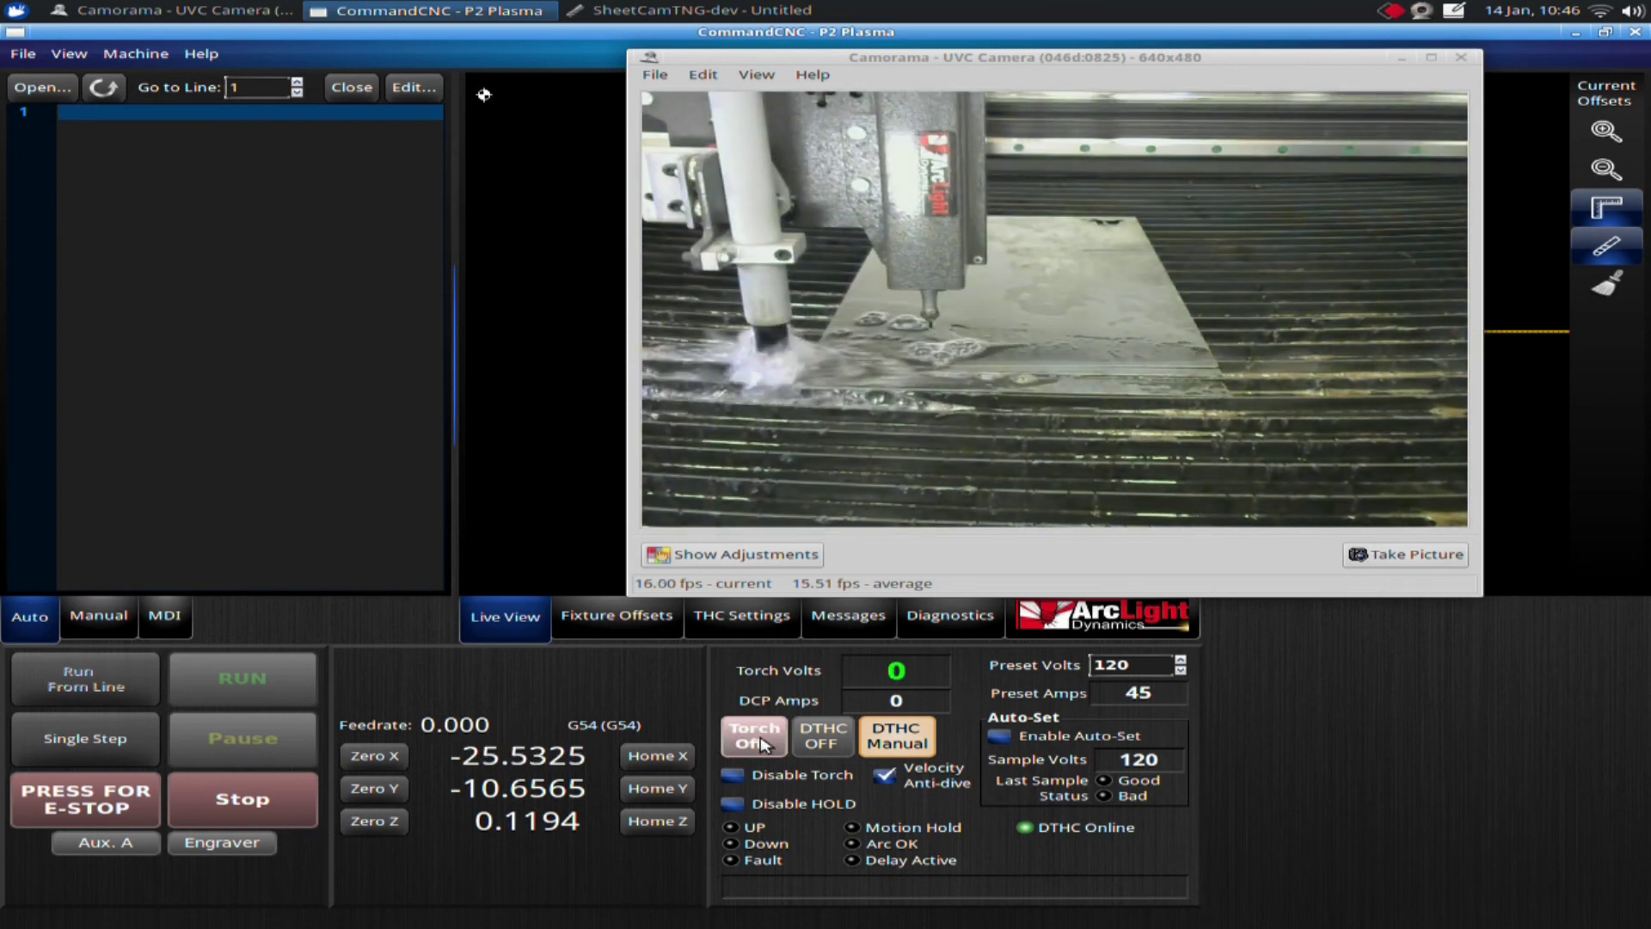